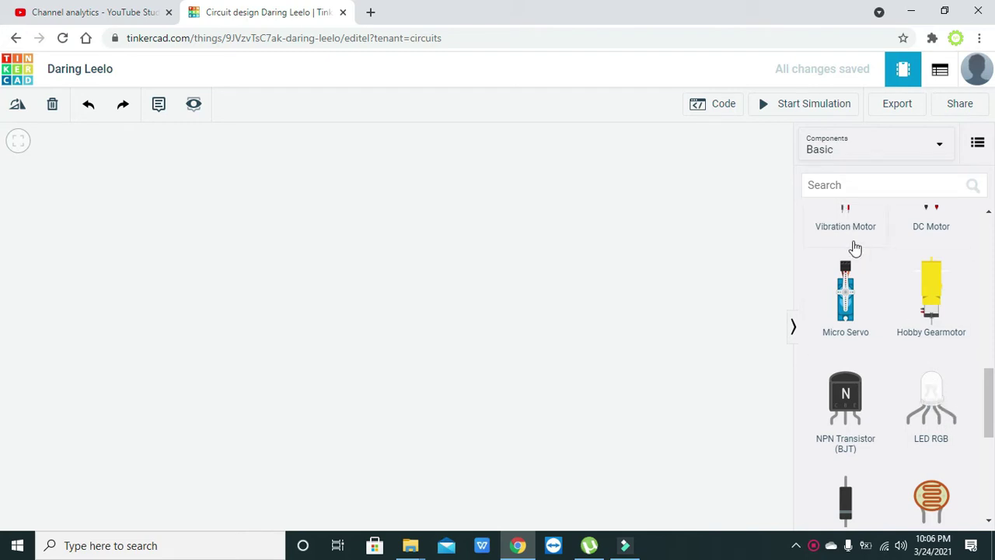
Search 'rgb' and place the LED RGB part near the middle of the canvas
click(827, 184)
text(rgb)
click(747, 183)
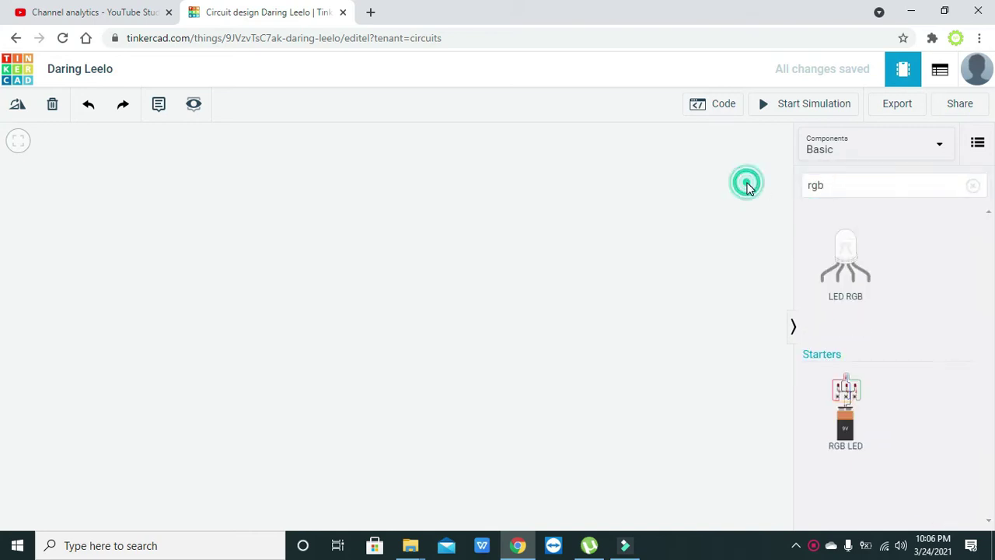
click(853, 258)
drag(853, 258, 534, 278)
click(538, 306)
scroll(553, 284, up, 3)
drag(553, 246, 523, 273)
click(628, 300)
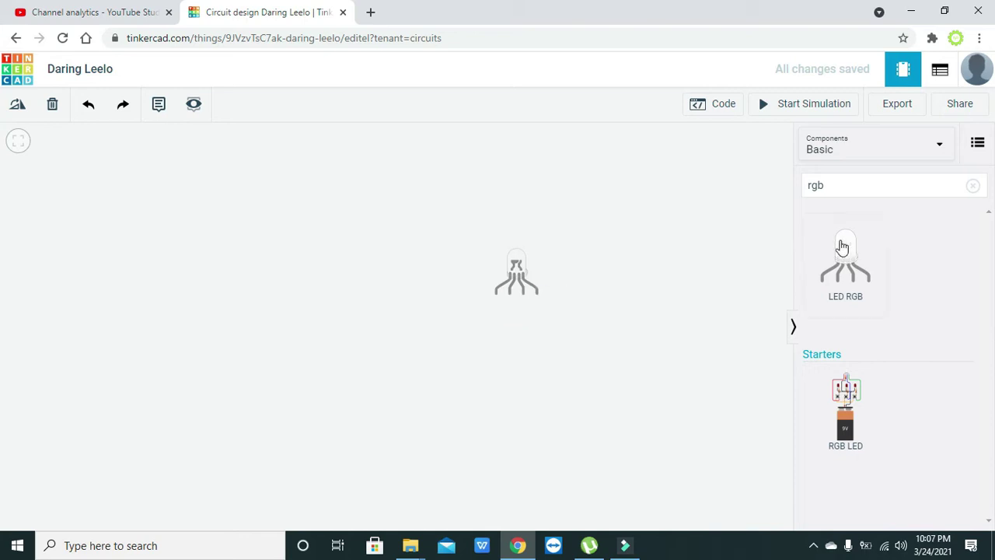
Clear the component search and drag the first potentiometer onto the canvas
click(826, 183)
key(BackSpace)
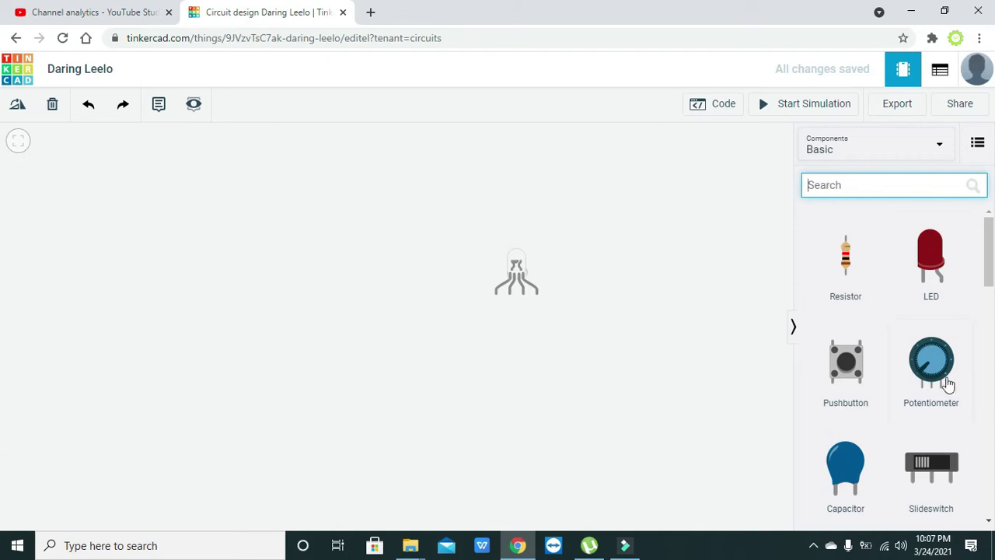
drag(944, 378, 338, 278)
drag(522, 268, 554, 274)
click(596, 293)
Add two more potentiometers and line all three up in a row beneath the LED
drag(935, 361, 428, 424)
drag(941, 367, 576, 433)
drag(335, 277, 112, 376)
drag(433, 391, 272, 382)
drag(583, 400, 403, 370)
drag(552, 277, 266, 219)
click(386, 272)
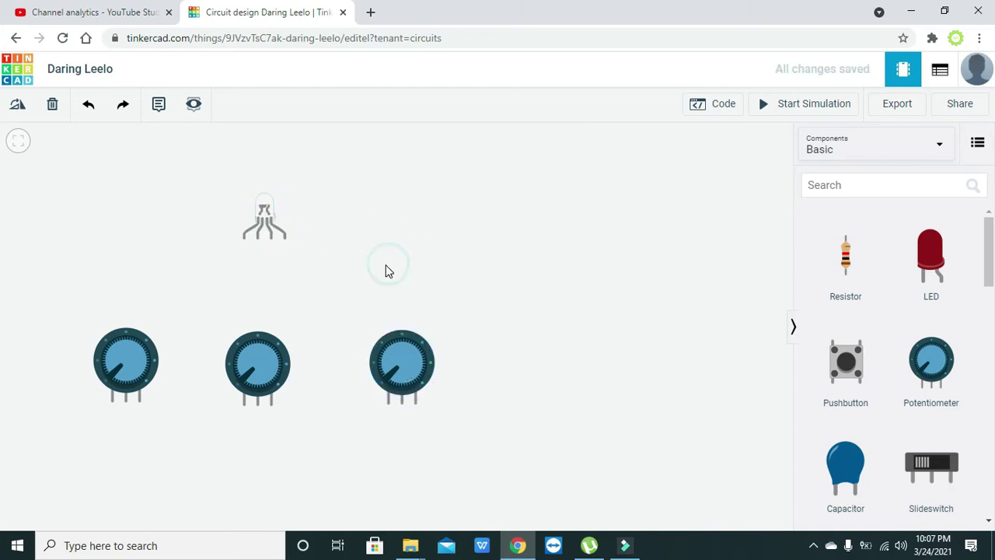
Wire the right and left potentiometers' outer pins to the middle potentiometer's pin
click(388, 405)
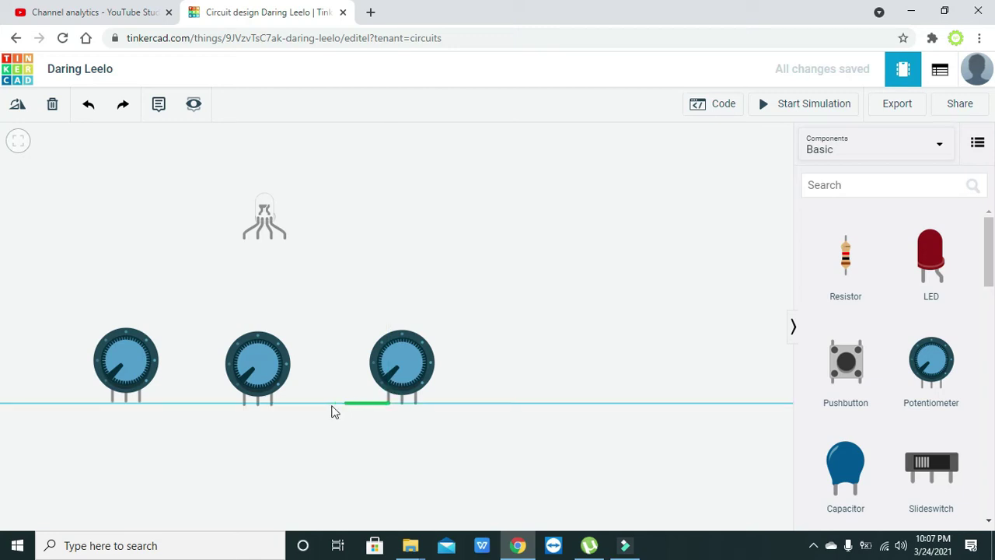
click(272, 405)
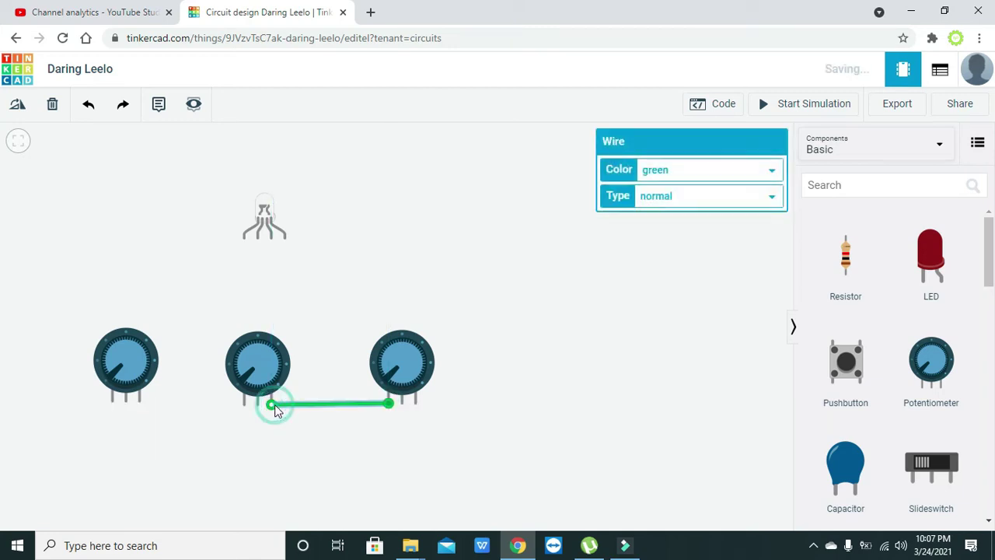
click(267, 429)
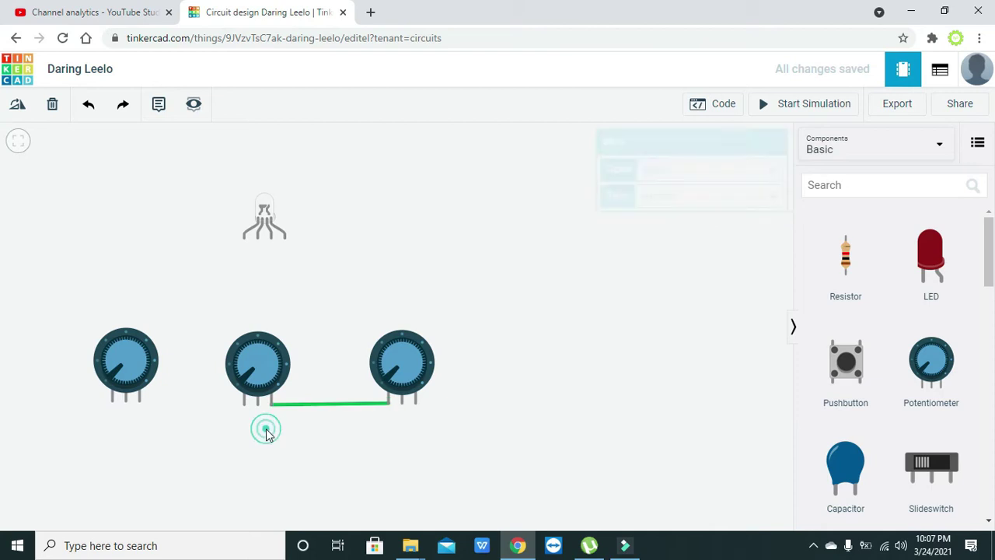
click(140, 402)
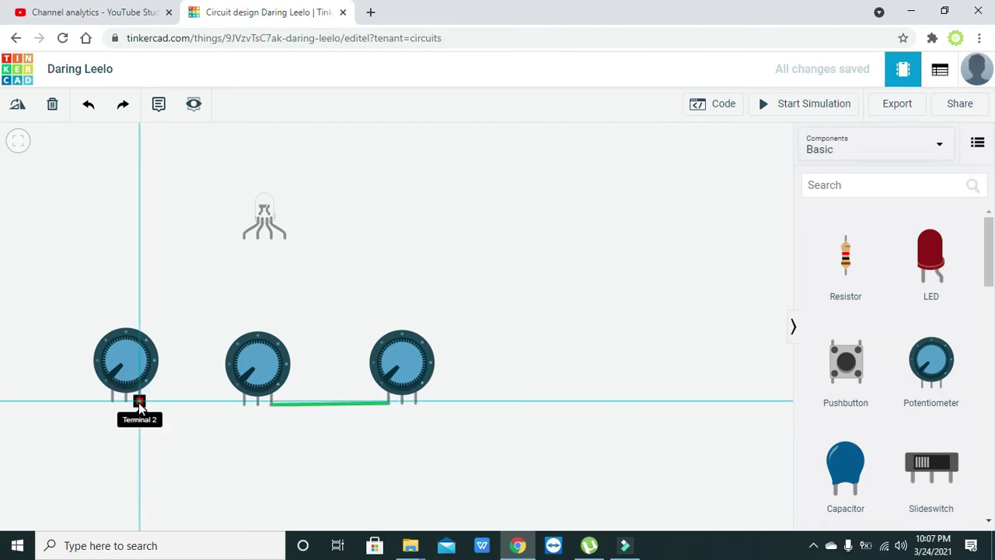
click(270, 405)
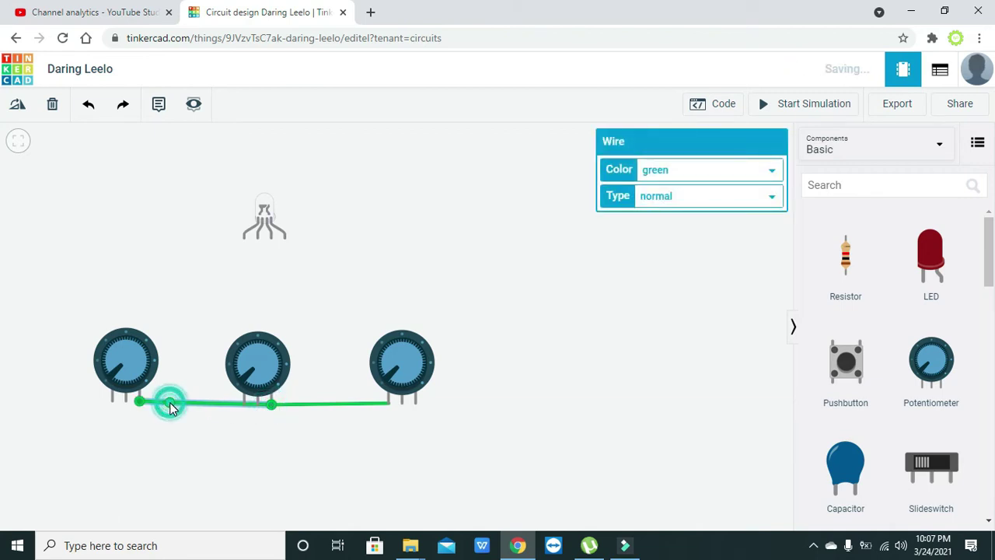
drag(169, 402, 140, 425)
drag(249, 415, 271, 424)
click(344, 447)
Bend the potentiometer wires into tidy right angles below the pots
click(287, 404)
drag(366, 411, 389, 429)
click(426, 435)
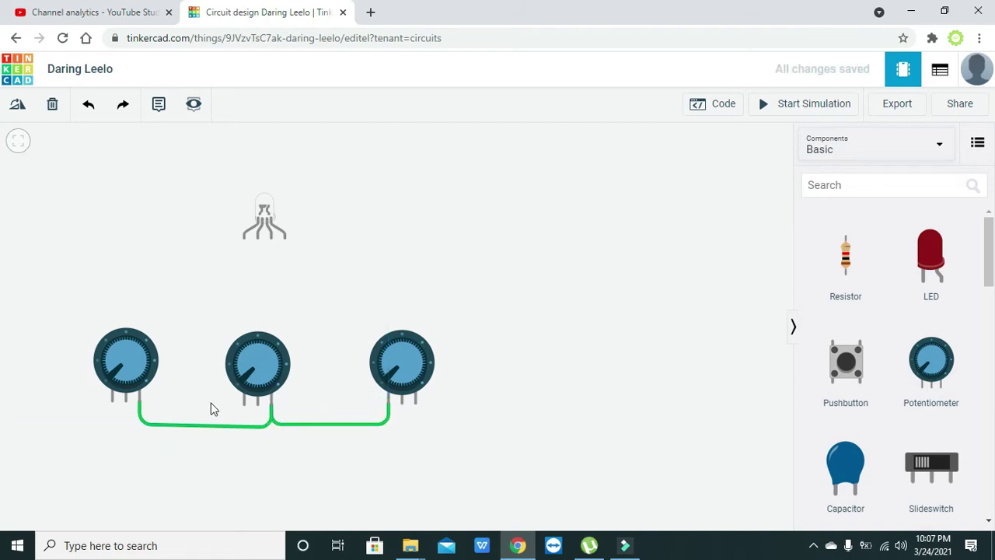
click(269, 428)
drag(270, 426, 273, 429)
click(285, 440)
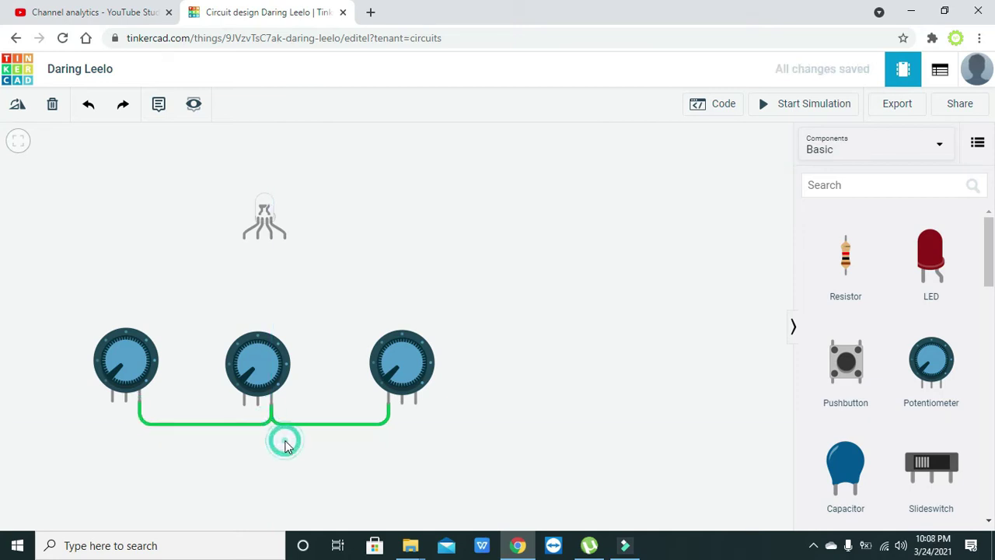
Route a wire from the right potentiometer's Terminal 2 beneath the row to the middle pot's Terminal 1
click(388, 380)
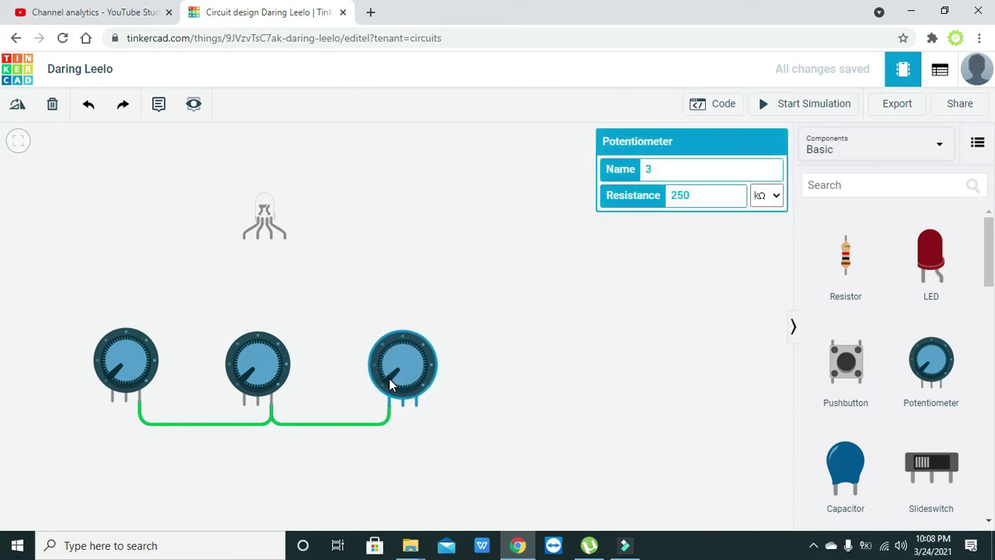
click(467, 418)
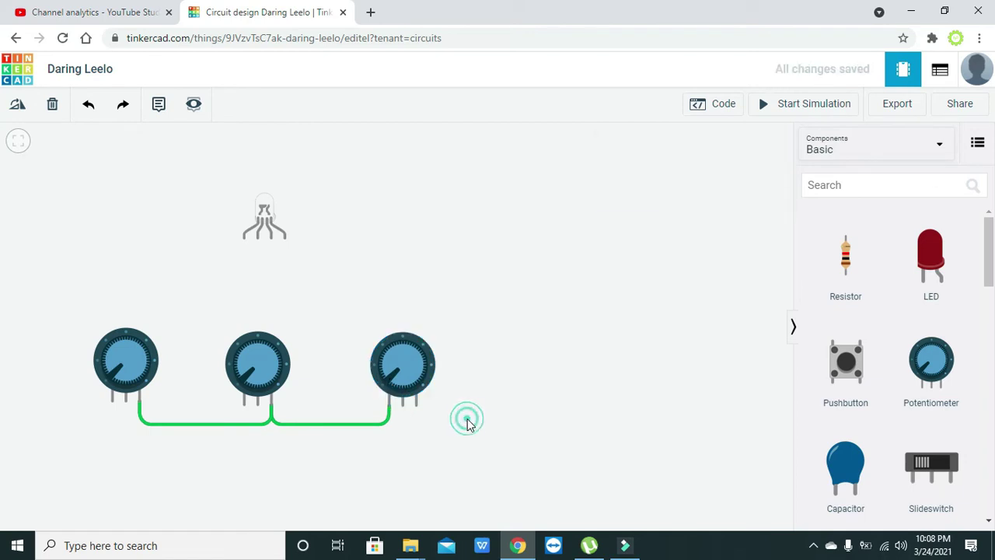
click(418, 407)
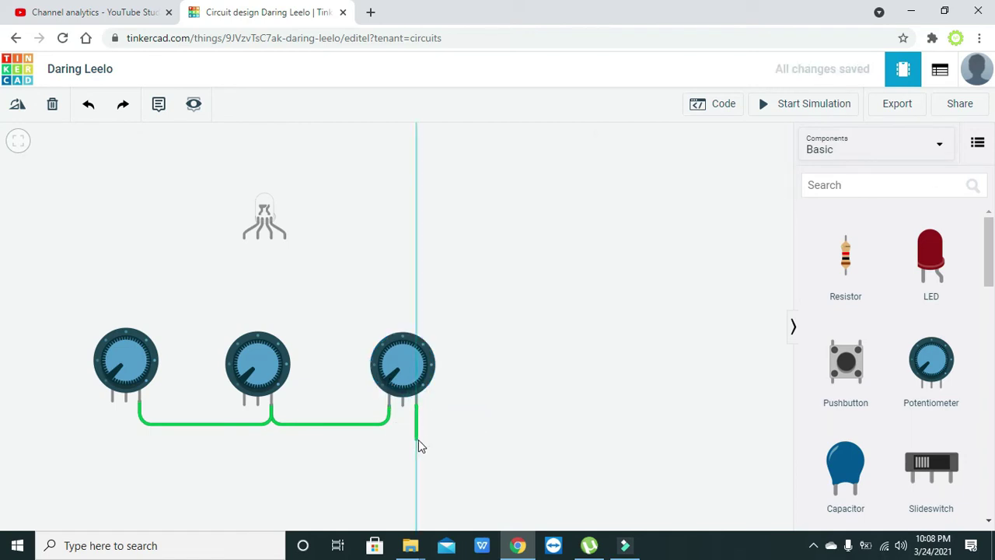
click(417, 447)
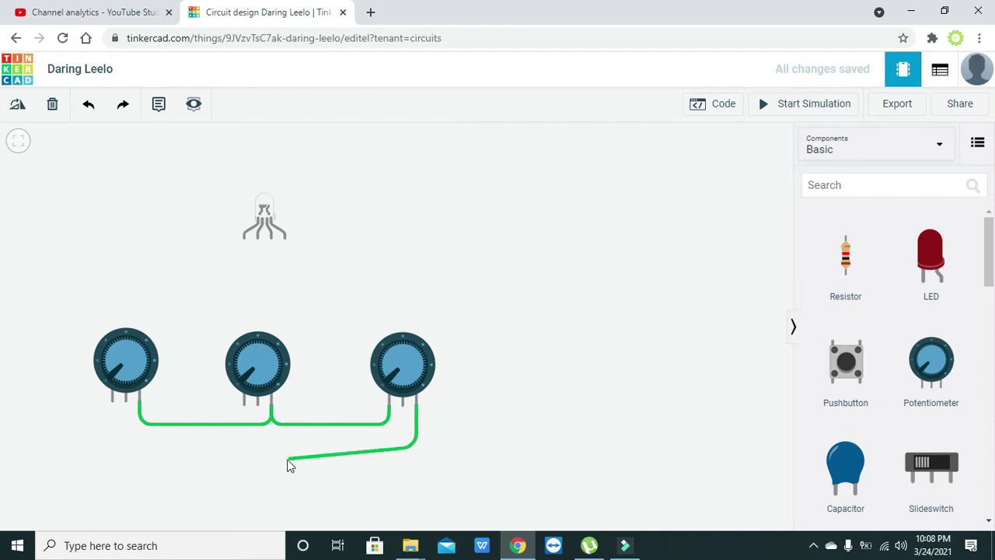
click(243, 448)
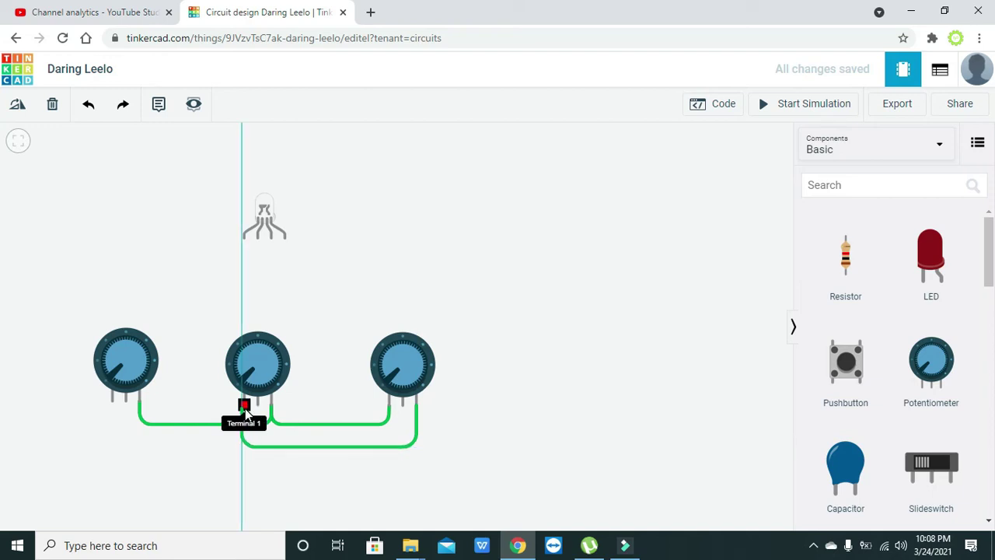
click(245, 408)
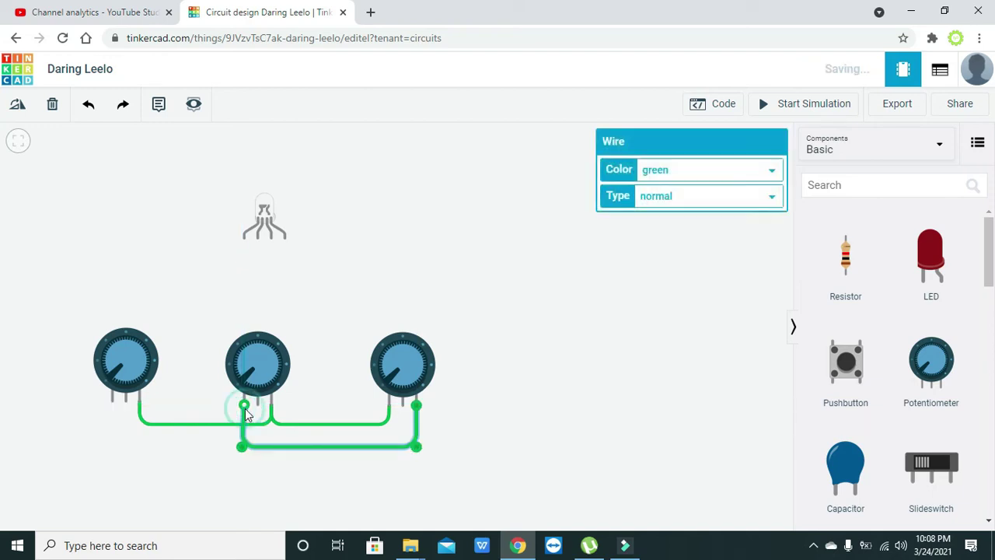
mouse_move(241, 449)
mouse_down()
mouse_move(227, 448)
mouse_move(243, 449)
mouse_up()
click(199, 451)
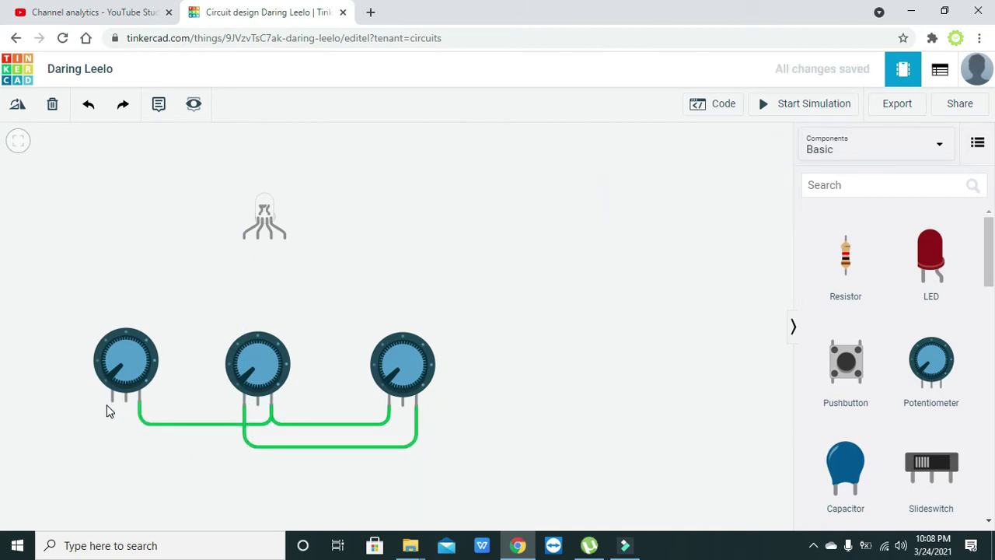
Wire the left potentiometer's Terminal 1 to the middle pot's Terminal 1 in an L shape
click(111, 406)
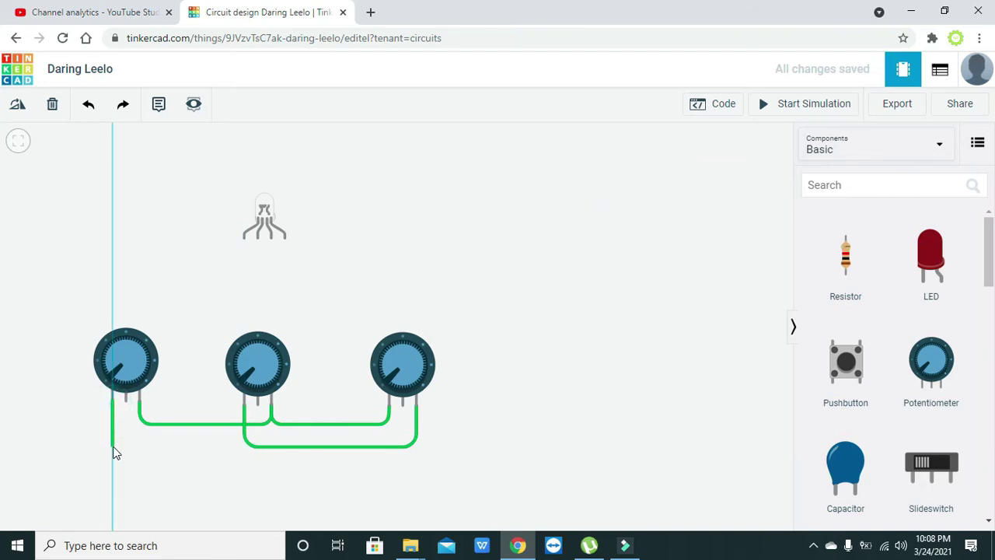
click(113, 449)
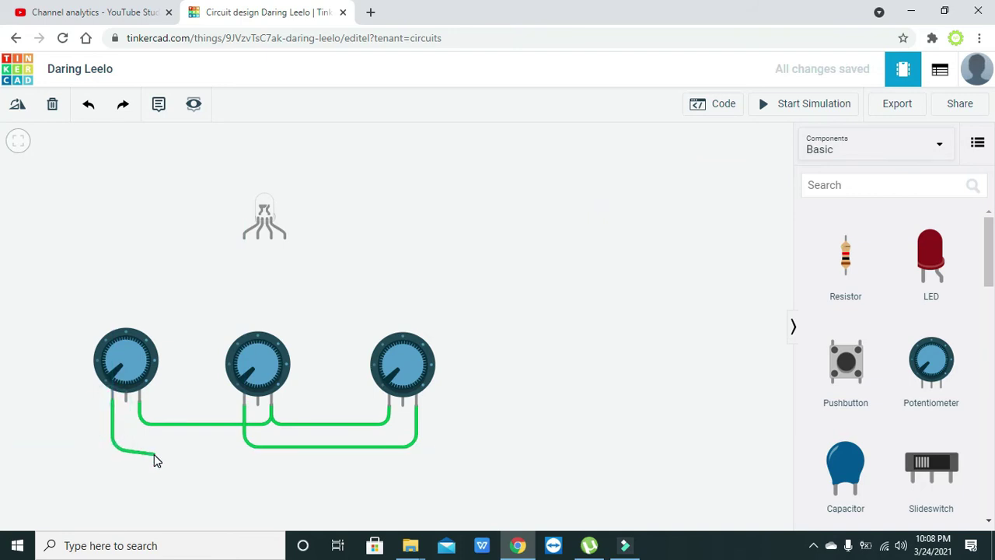
click(244, 405)
drag(210, 416, 245, 448)
click(271, 465)
Place a 1.5V battery right of the potentiometers and set its count to 2 batteries
drag(993, 259, 993, 311)
drag(819, 396, 592, 226)
drag(594, 278, 512, 280)
drag(329, 313, 256, 304)
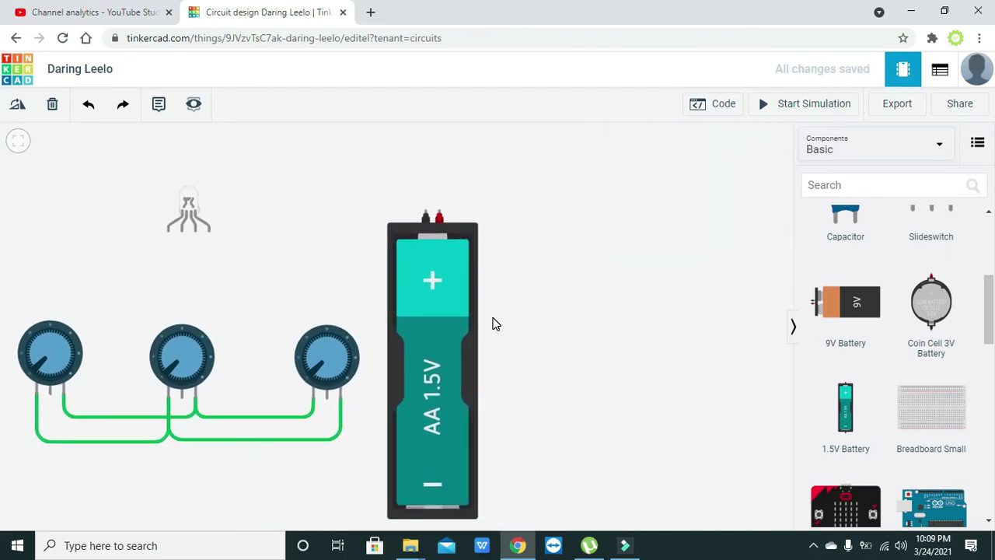
drag(459, 314, 457, 300)
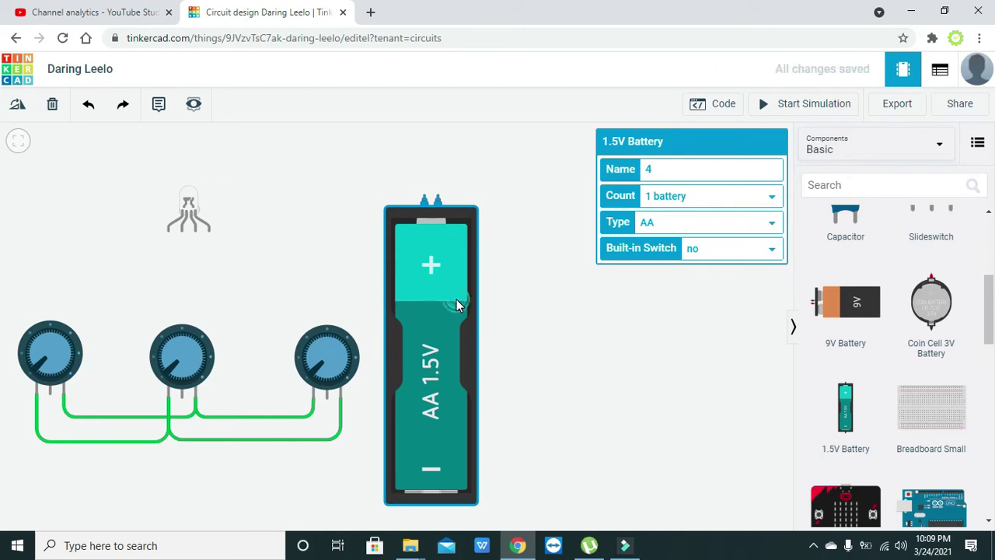
click(755, 196)
click(743, 227)
drag(454, 360, 493, 367)
click(593, 400)
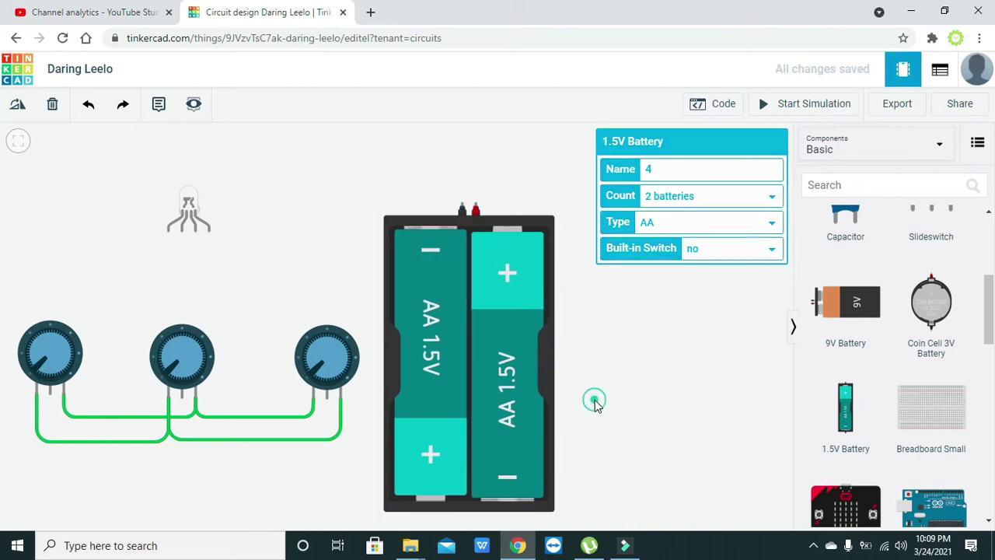
Wire the battery's negative terminal to the right potentiometer's Terminal 2 with right-angle bends
click(463, 206)
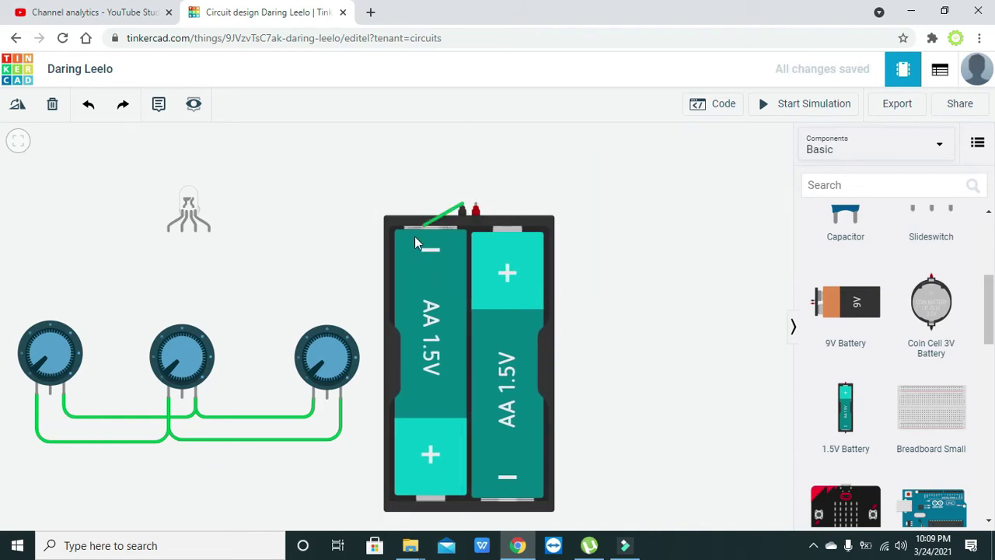
click(340, 399)
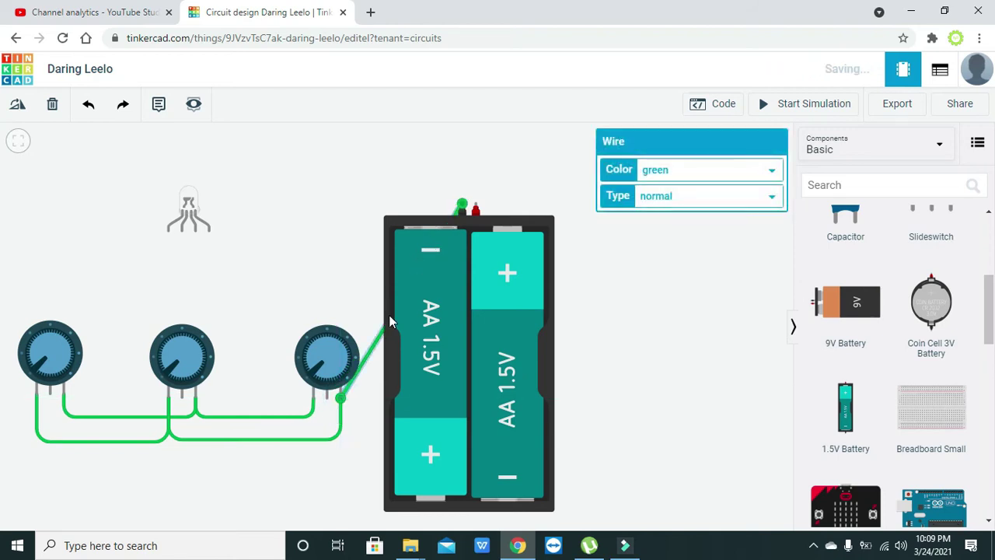
drag(389, 322, 358, 206)
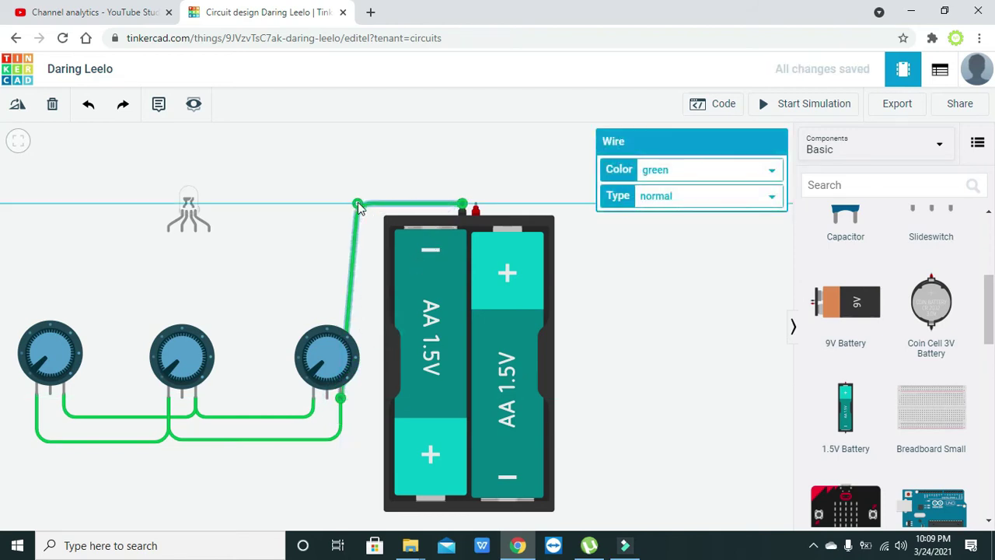
click(349, 299)
drag(349, 299, 362, 398)
drag(360, 205, 362, 204)
click(400, 179)
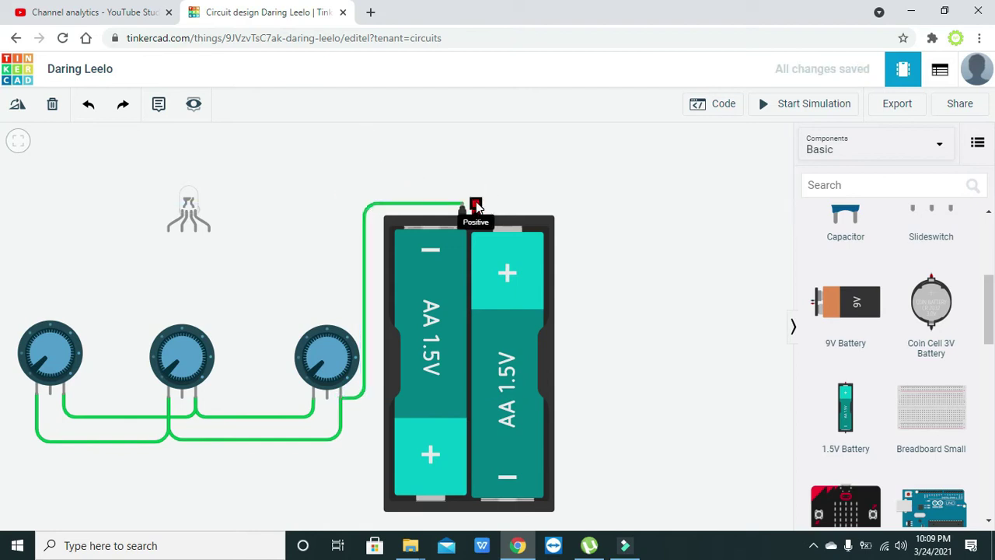
Route a wire from the battery's positive terminal over the top to the third potentiometer's terminal
click(339, 399)
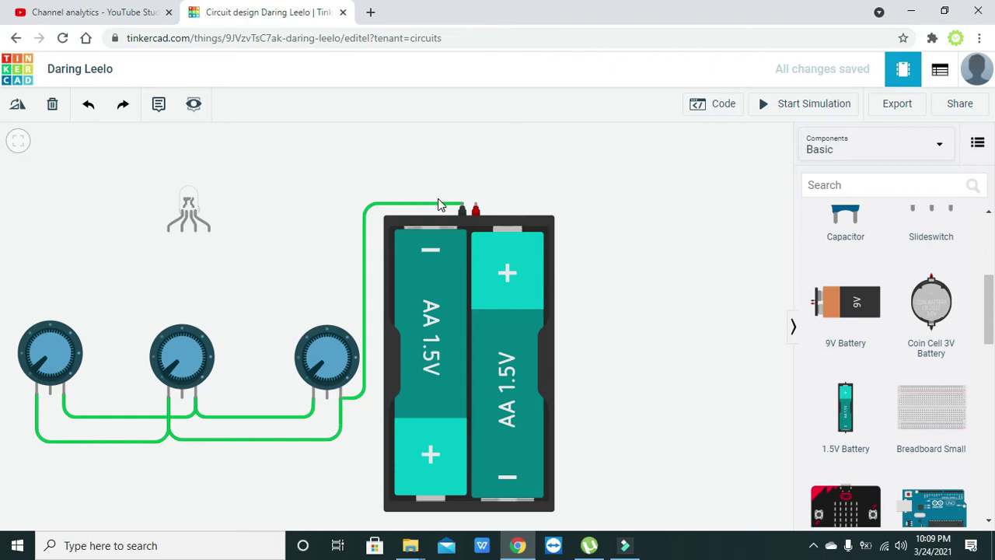
click(476, 205)
click(475, 163)
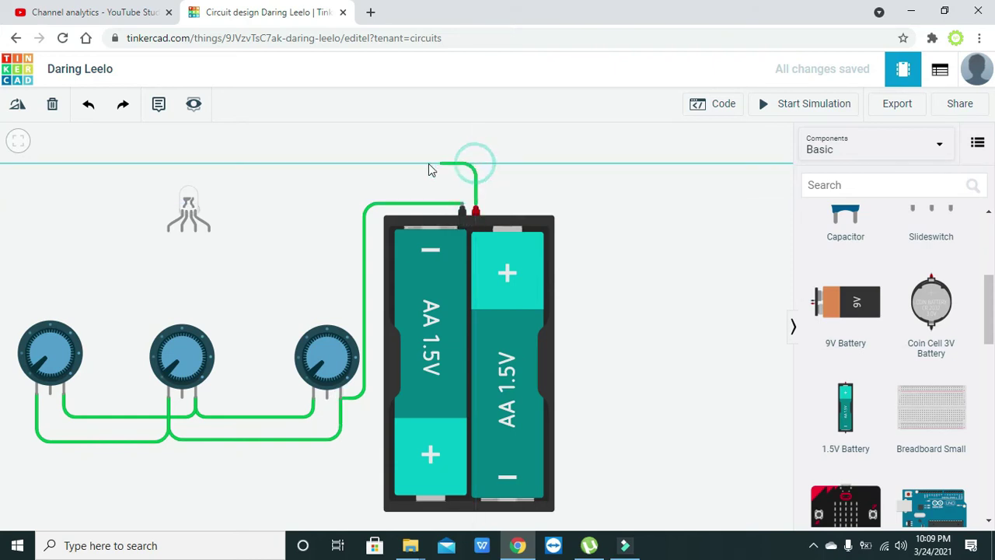
click(289, 164)
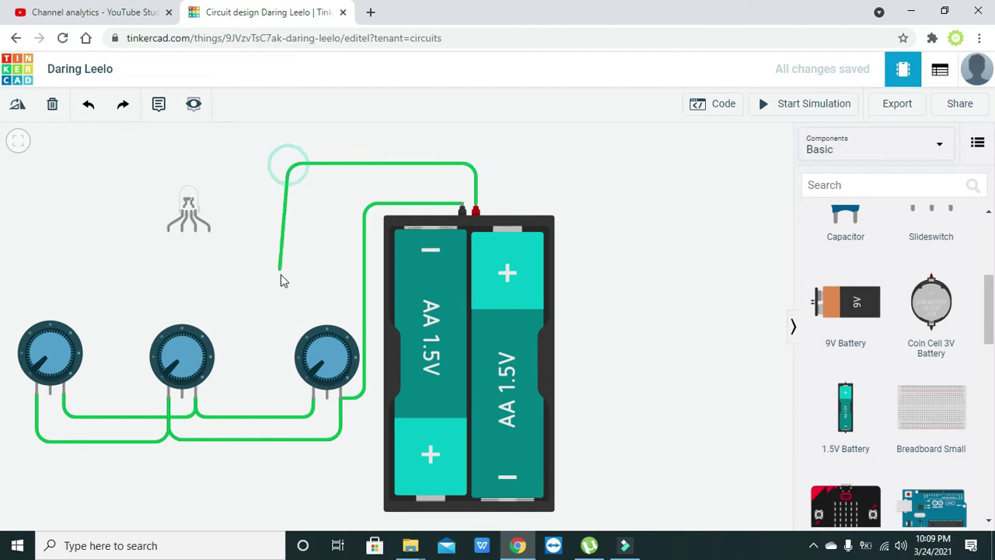
click(311, 399)
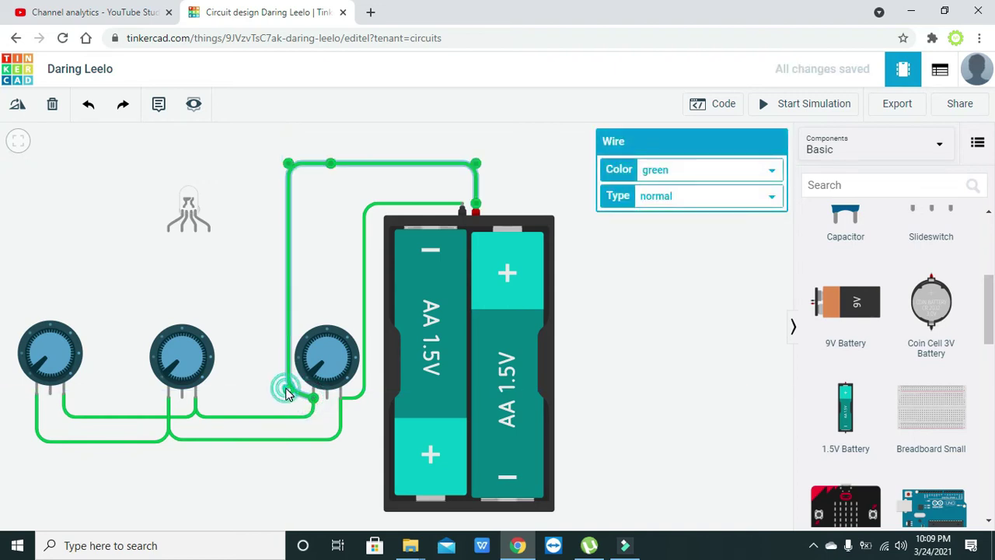
click(269, 395)
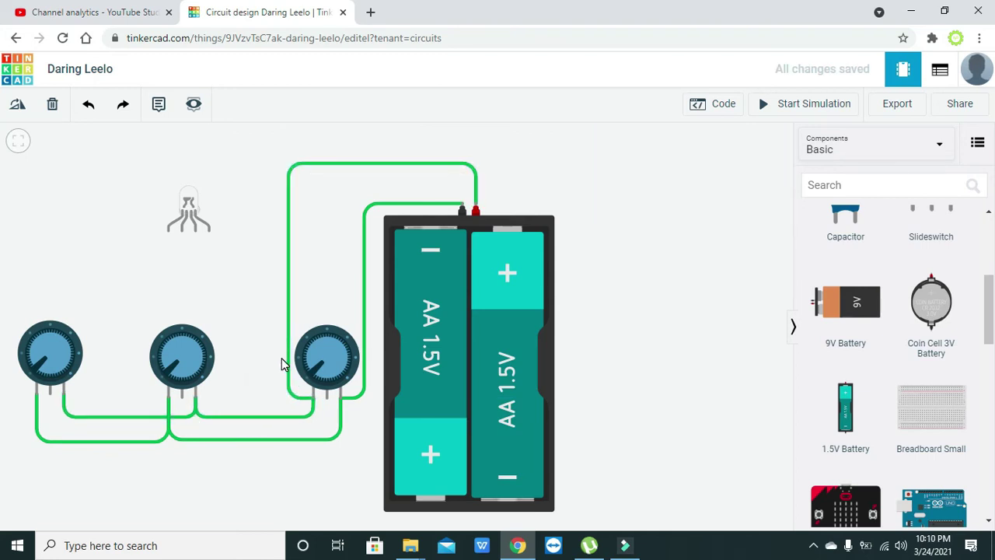
Join the third potentiometer's other pin to the shared bottom wire
click(330, 420)
click(340, 441)
drag(343, 441, 339, 444)
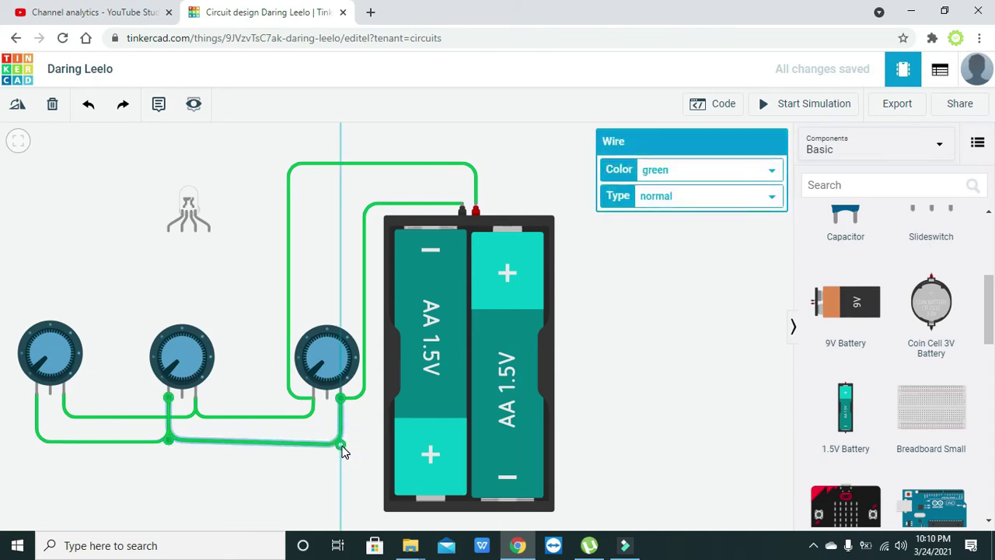
drag(173, 445, 169, 443)
click(220, 467)
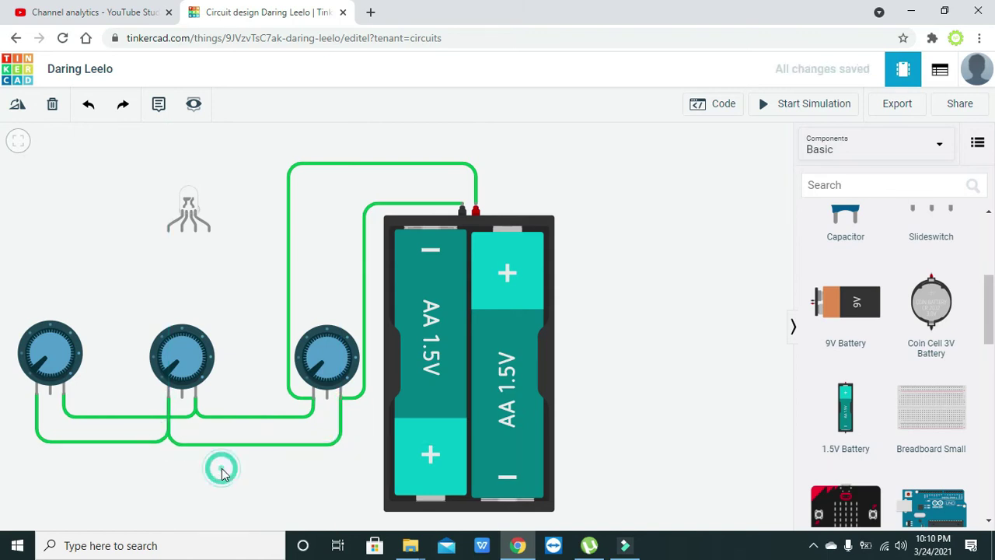
click(326, 402)
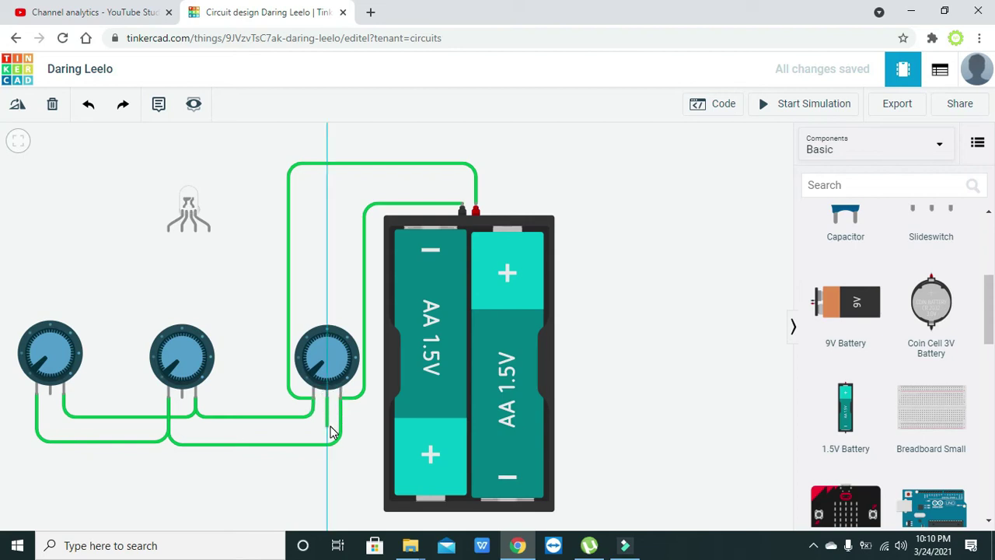
Run a wire from the LED's cathode pin around to the battery's Negative terminal
click(330, 431)
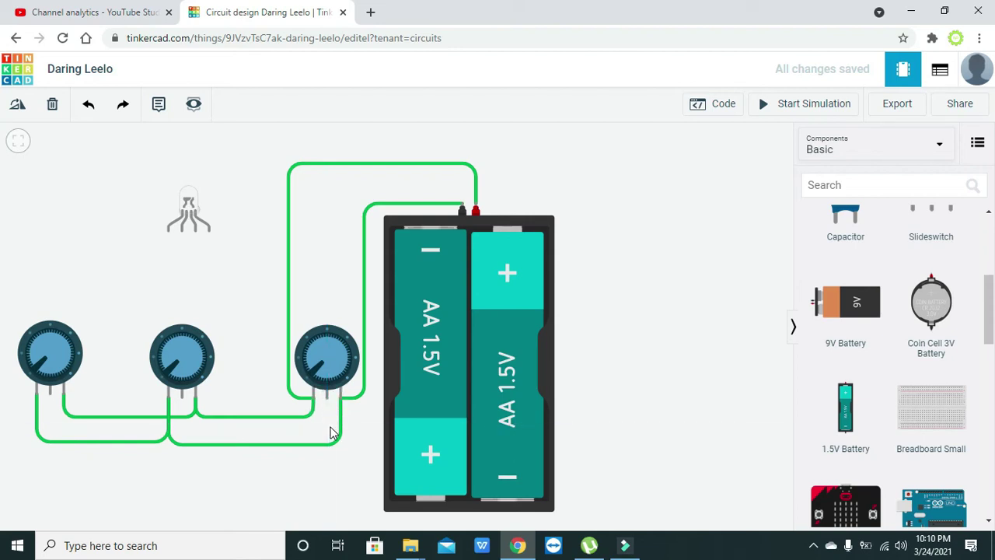
click(181, 231)
click(183, 260)
click(288, 261)
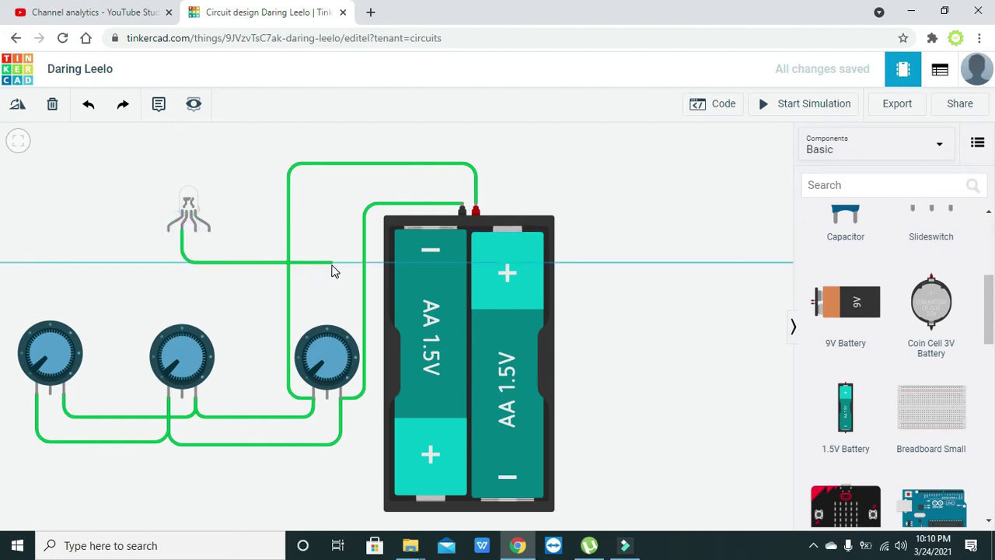
click(332, 263)
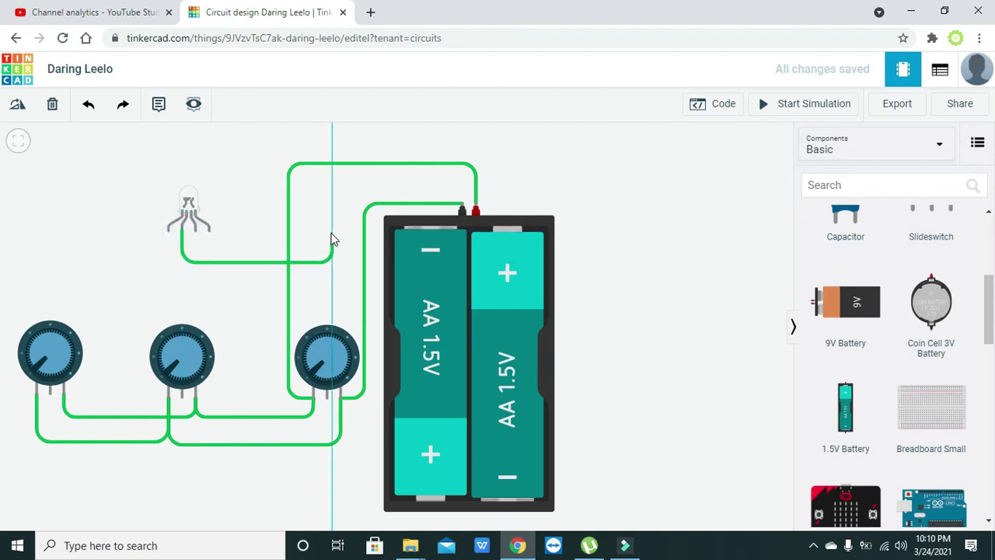
click(333, 183)
click(462, 184)
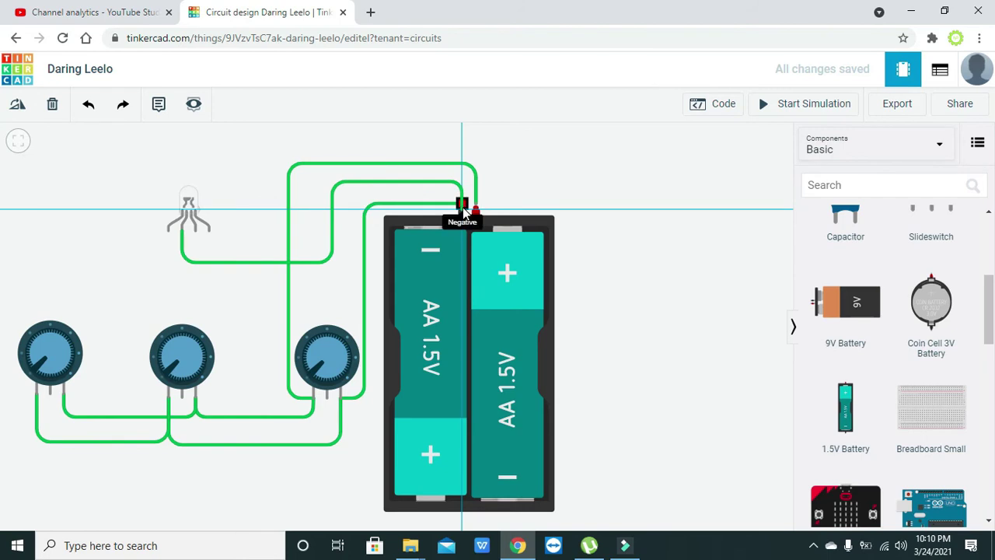
click(462, 208)
click(457, 173)
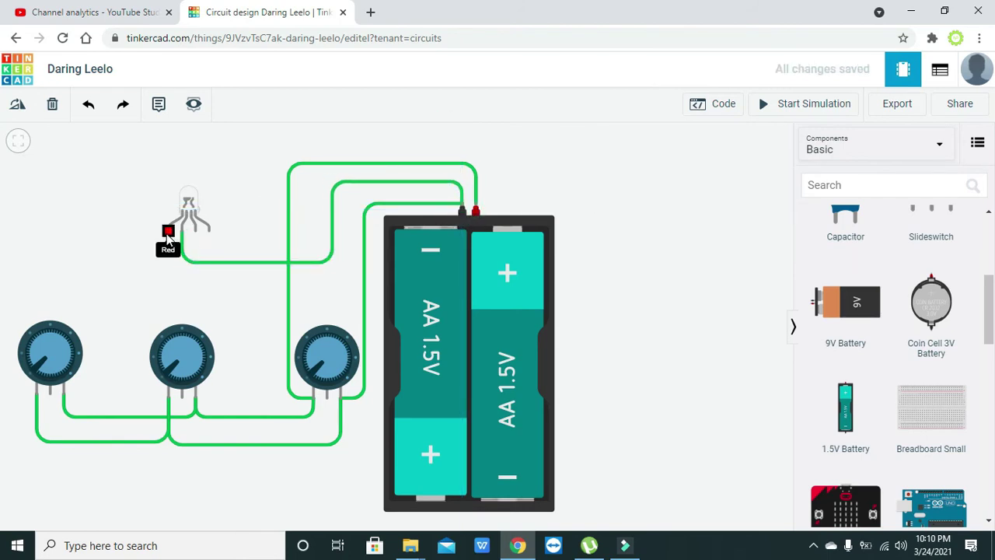
Wire the LED's Red pin down to the left potentiometer's wiper
click(167, 235)
click(127, 233)
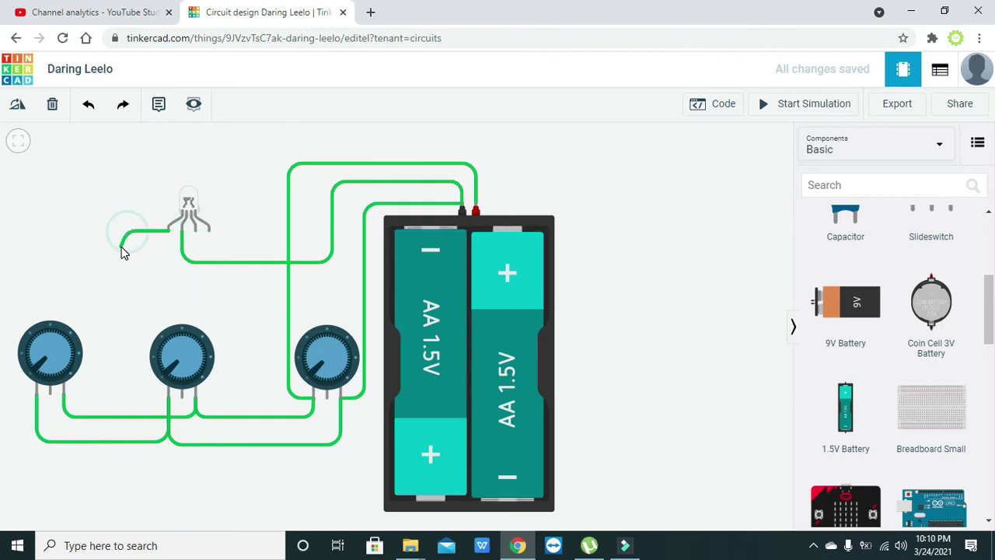
click(127, 427)
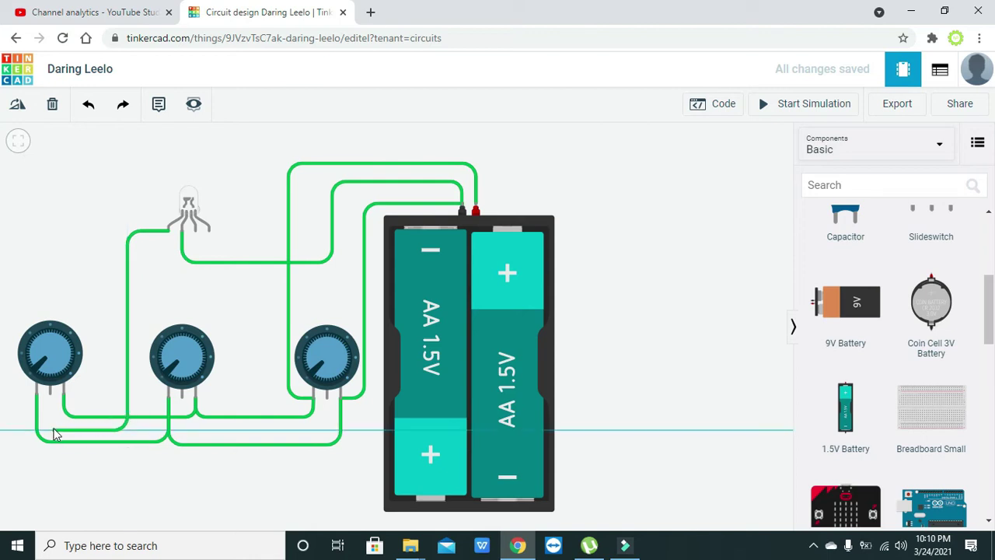
click(51, 431)
click(49, 396)
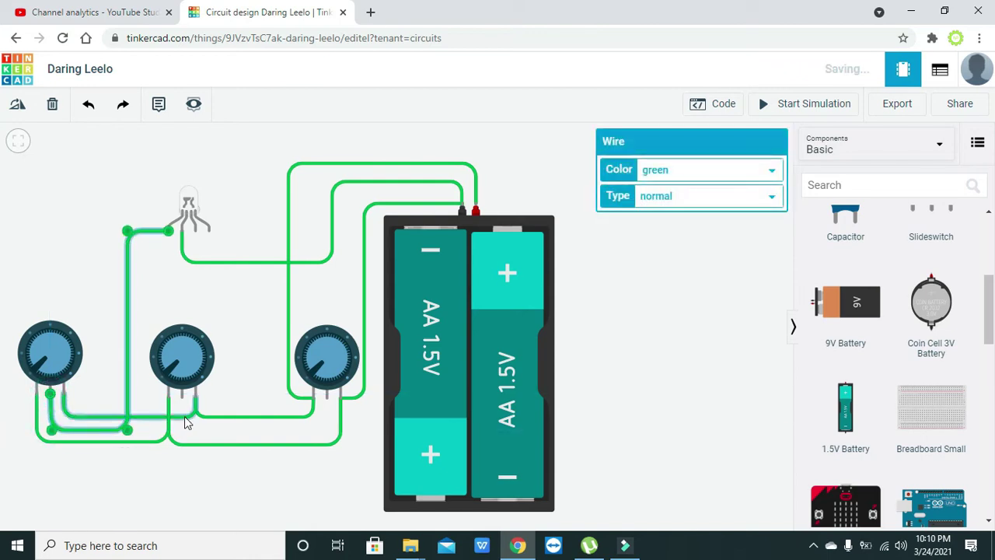
Wire the middle potentiometer's wiper up to the LED's middle colour pin
click(182, 399)
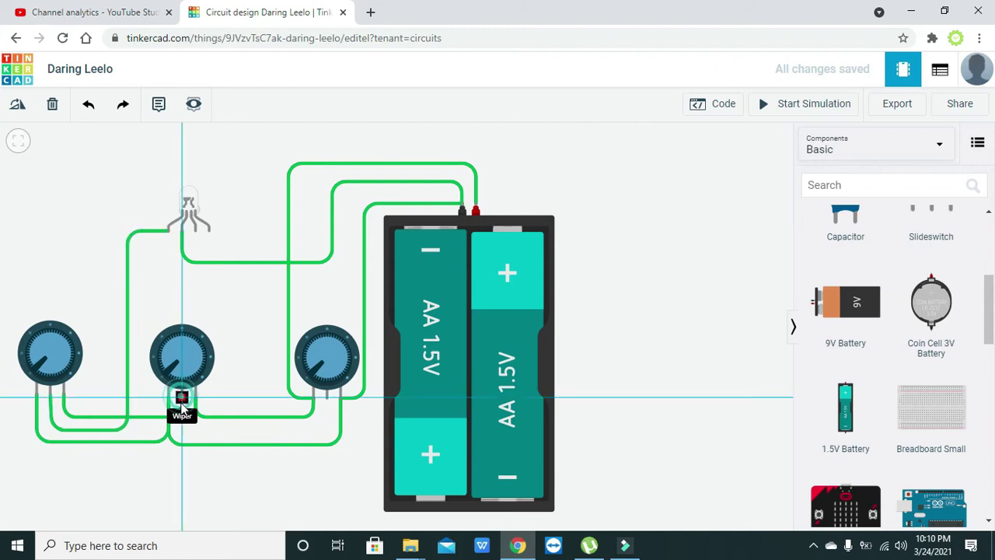
click(183, 433)
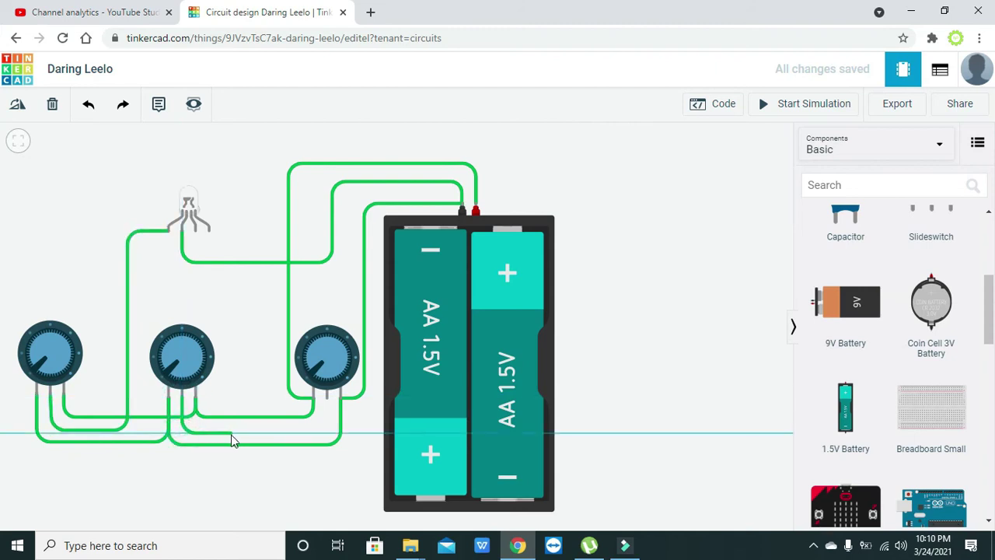
click(238, 435)
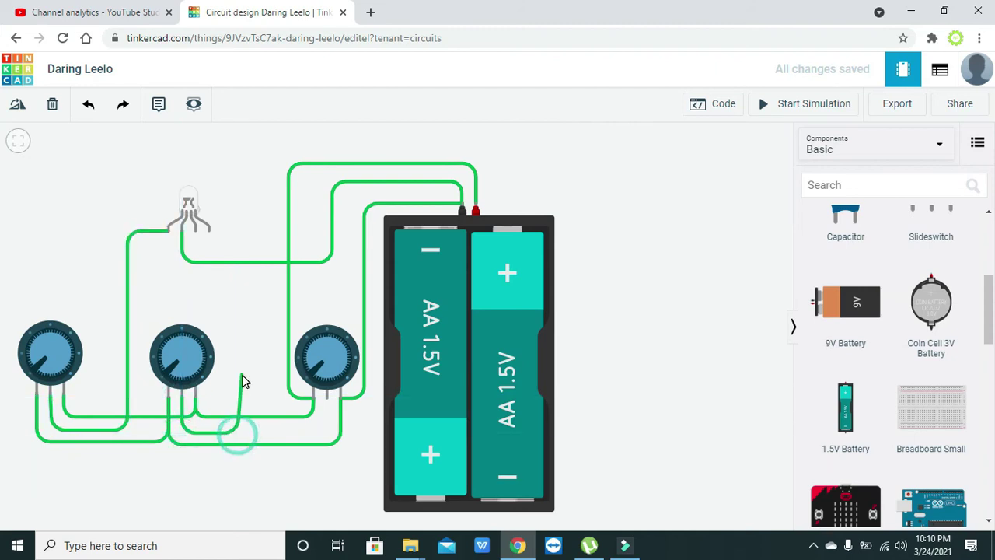
click(238, 302)
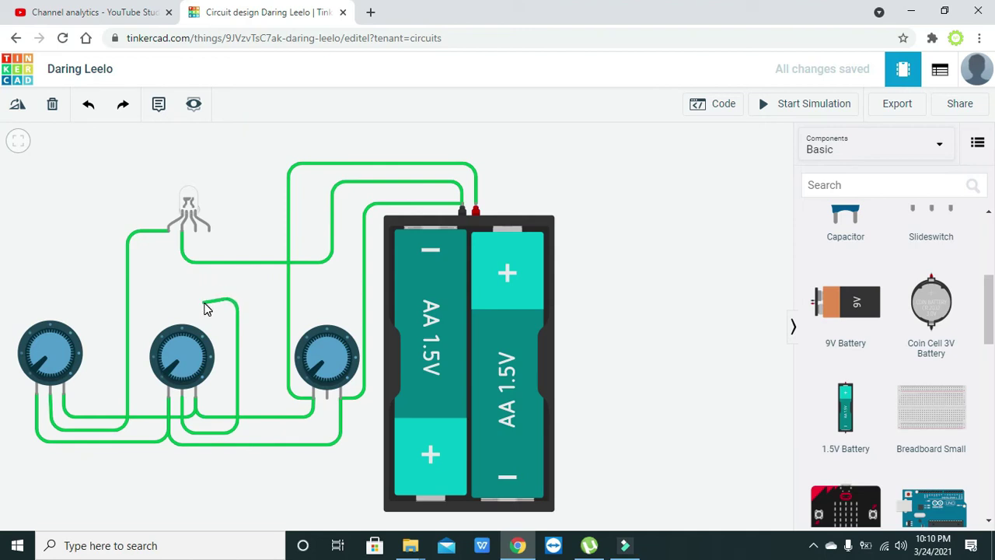
click(199, 301)
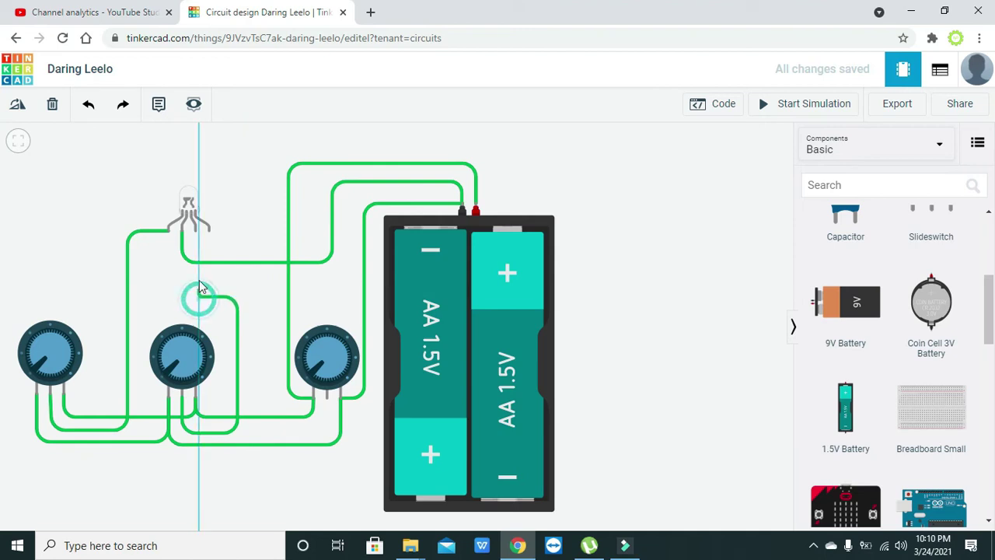
click(196, 230)
Wire the LED's right colour pin to the right potentiometer's wiper
click(209, 229)
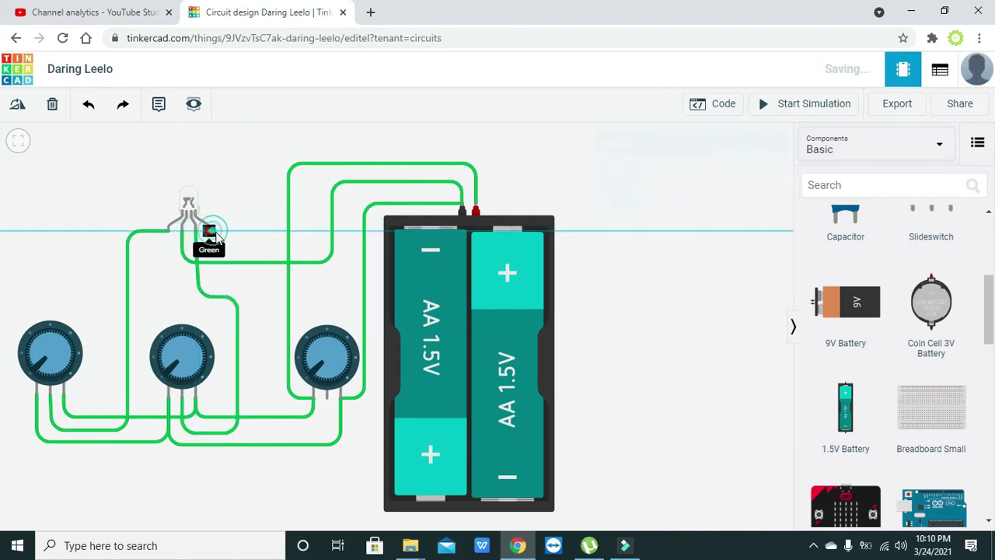
click(210, 282)
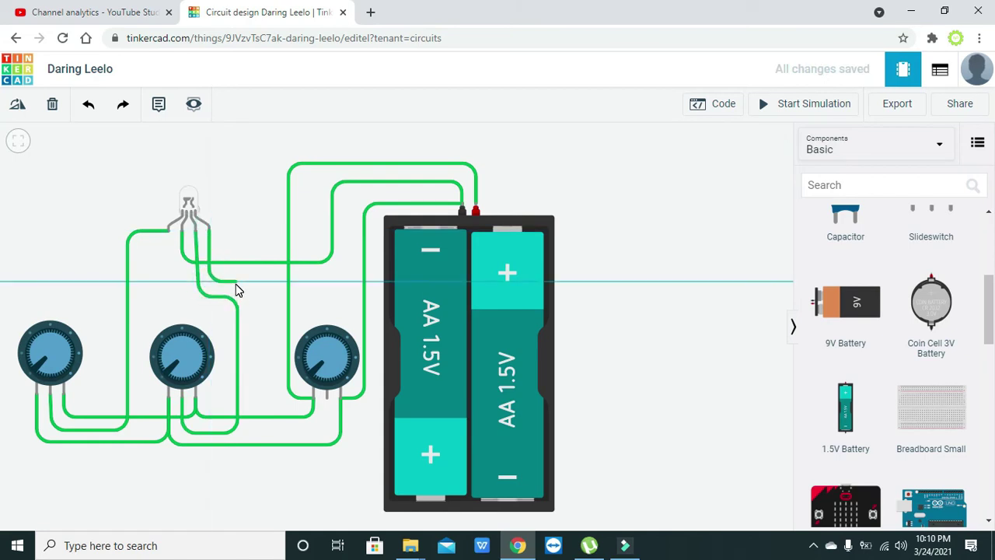
click(248, 283)
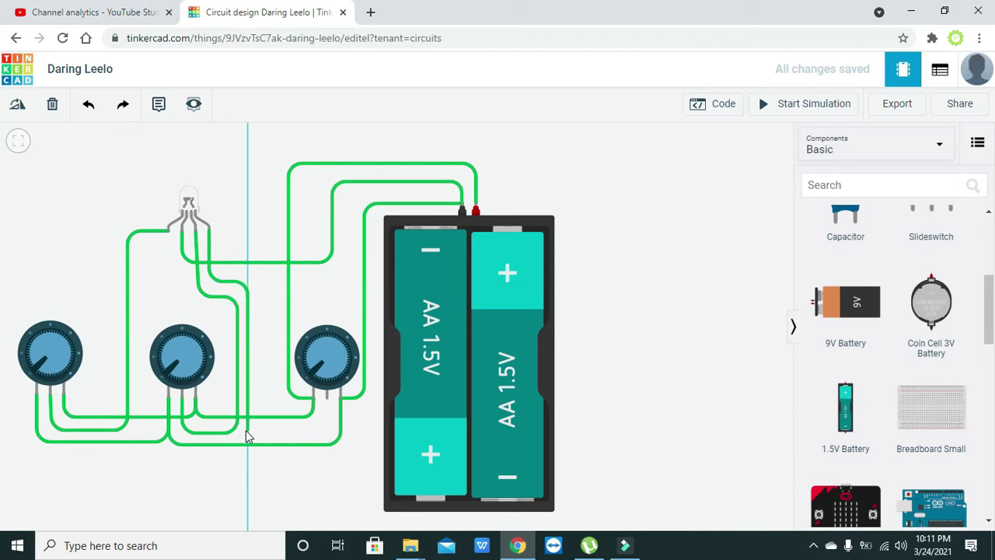
click(247, 430)
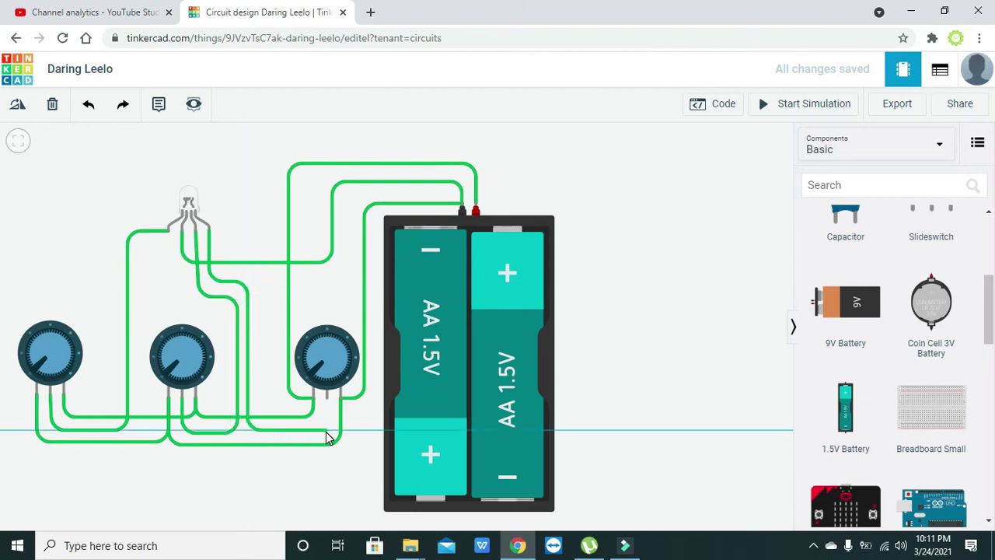
click(325, 429)
click(327, 399)
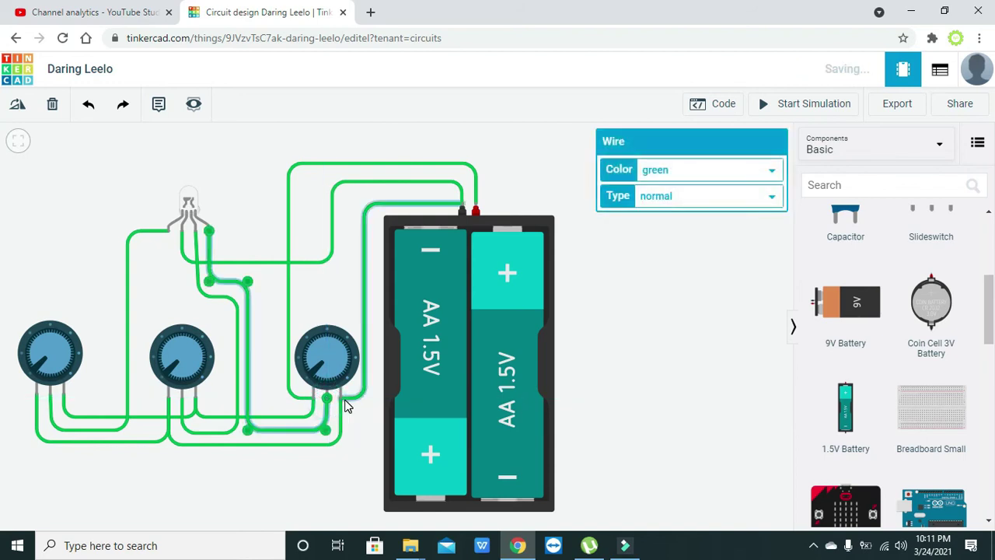
click(592, 369)
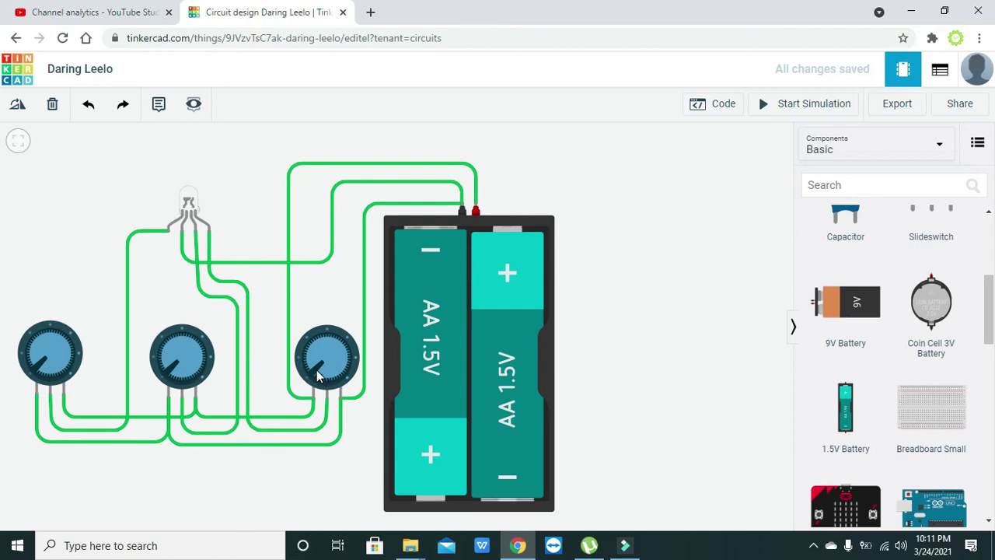
Tidy the corners of the Red wire between the LED and left potentiometer
click(168, 233)
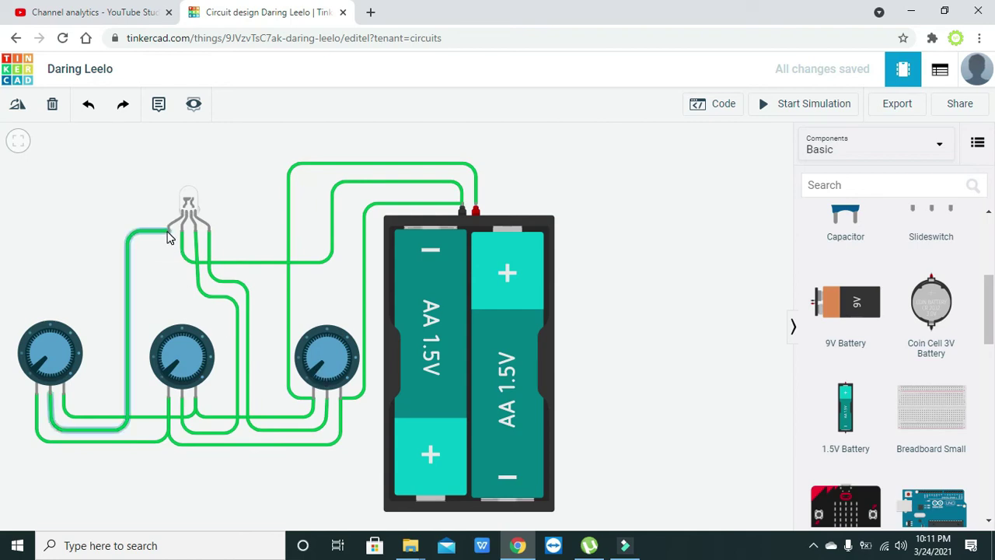
click(125, 428)
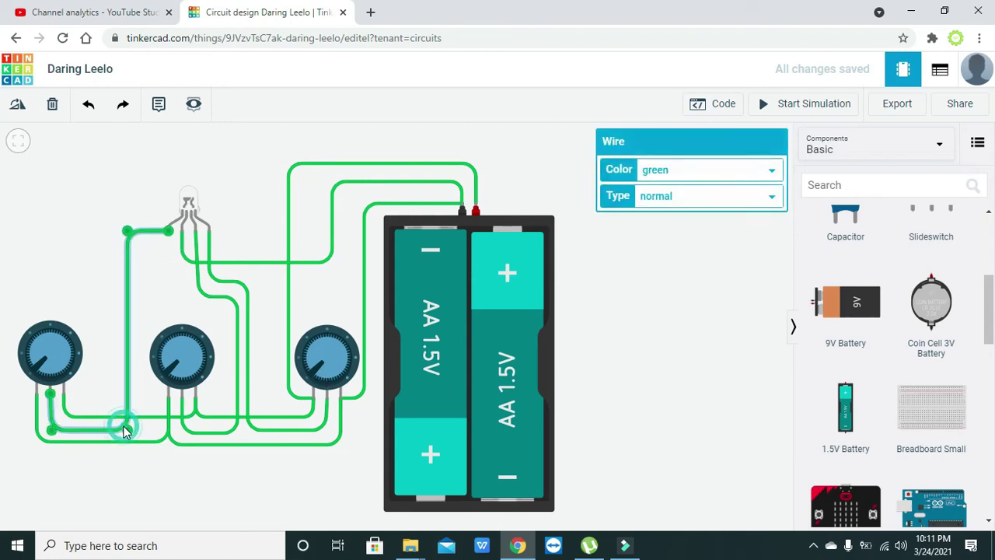
drag(125, 428, 128, 427)
click(104, 355)
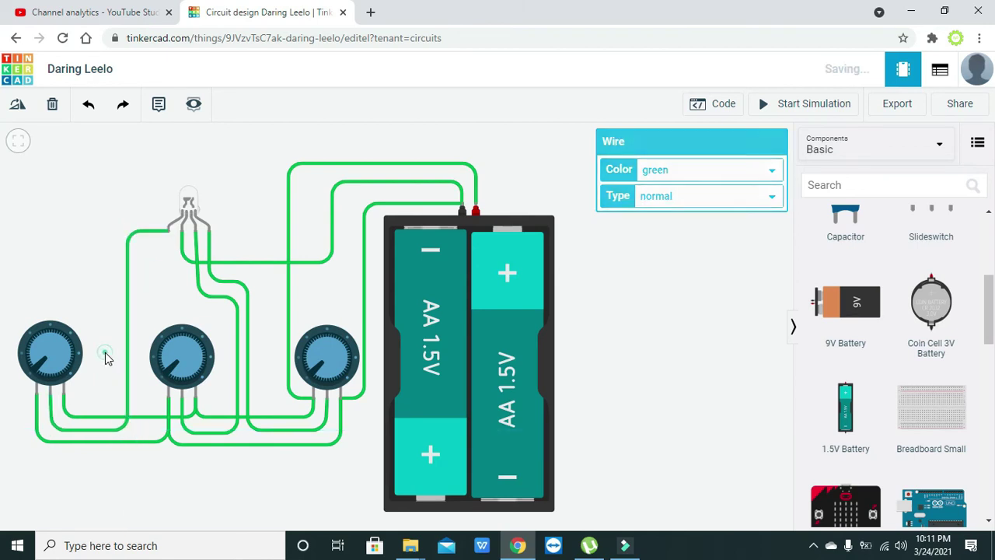
drag(130, 232, 125, 232)
click(138, 248)
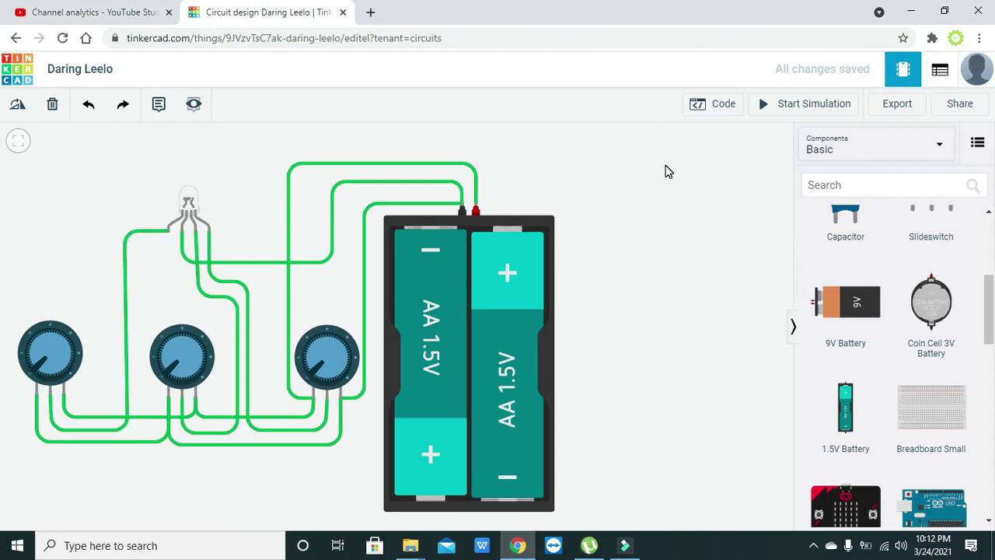
Run and stop the simulation, then place a resistor just above the battery pack
click(814, 119)
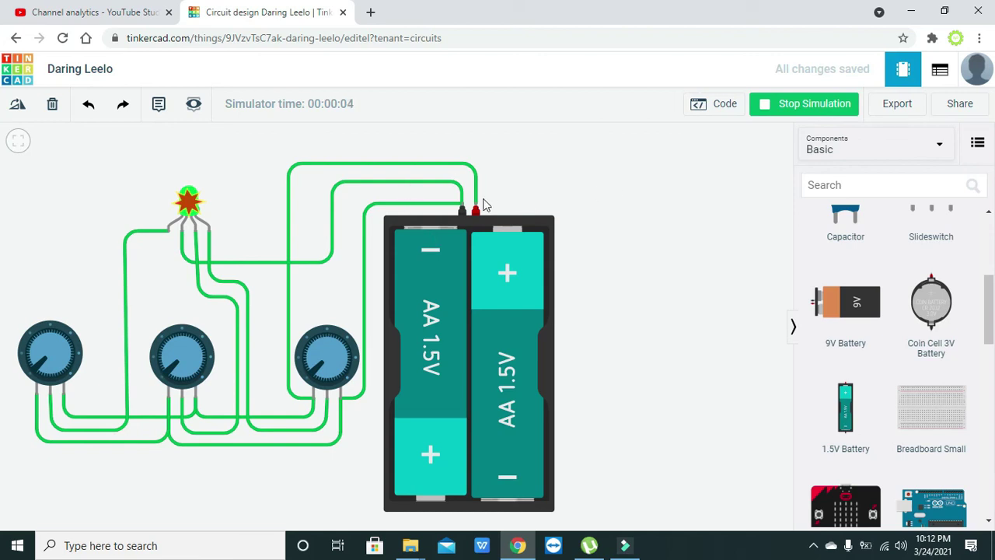
click(812, 114)
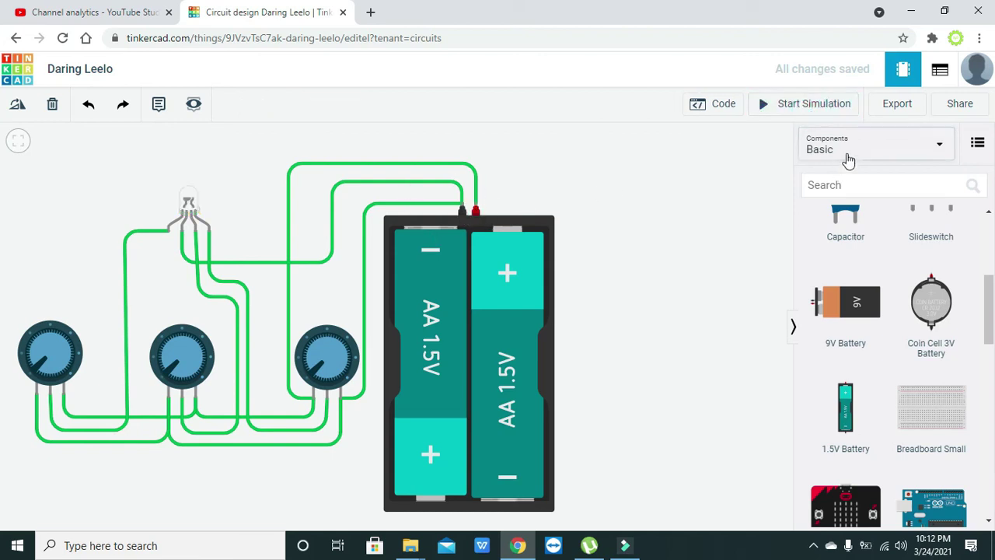
click(849, 158)
click(773, 211)
click(872, 184)
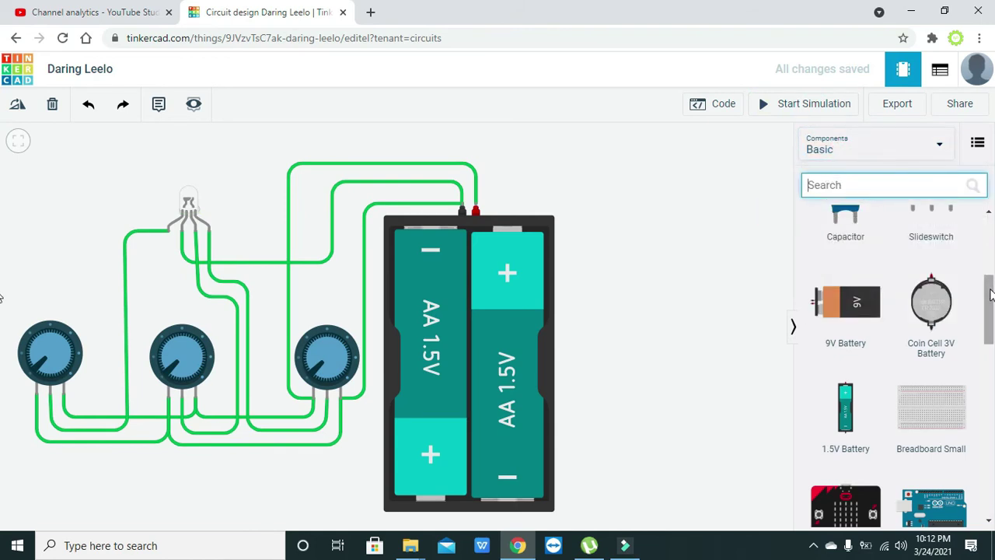
scroll(990, 288, up, 5)
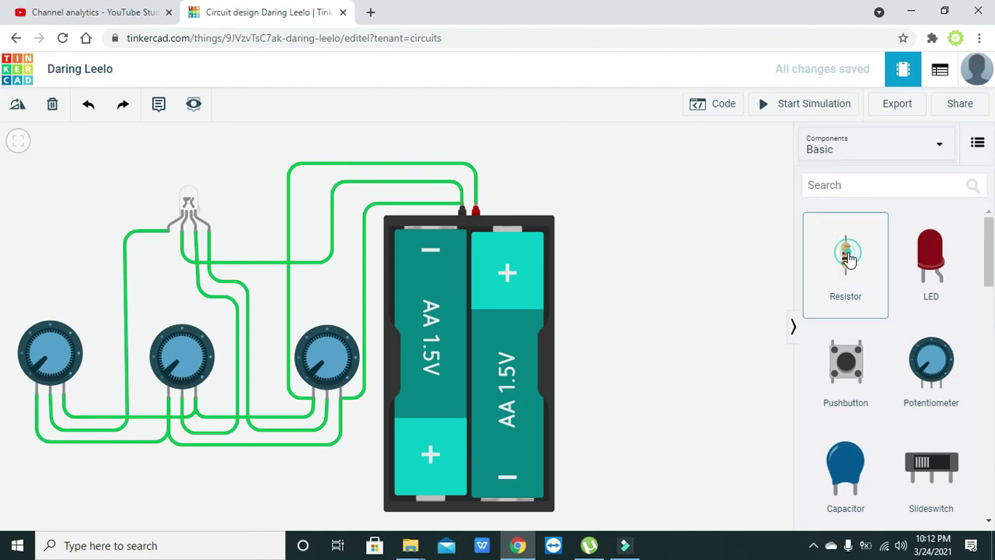
drag(846, 252, 614, 206)
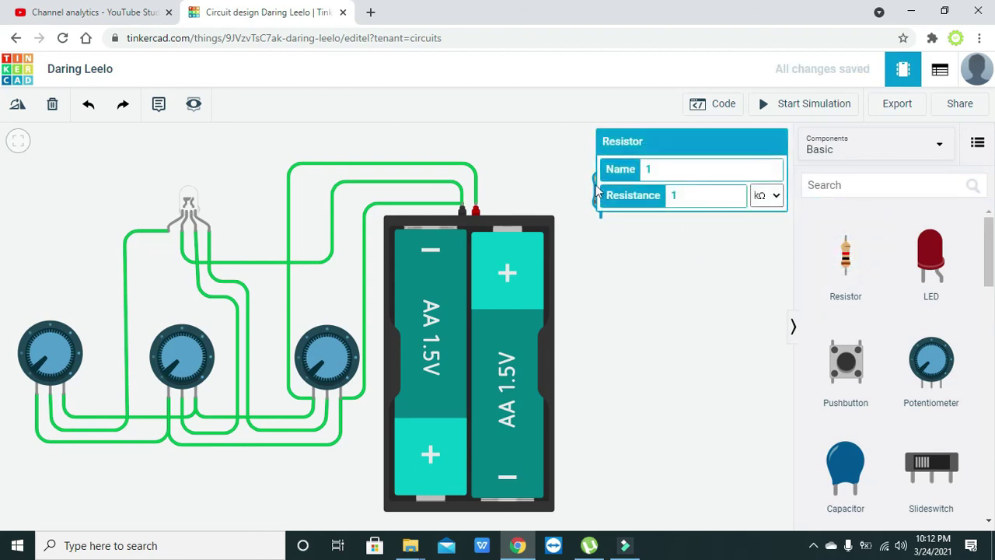
drag(602, 211, 516, 189)
Set the resistor's resistance to 100 Ω
click(767, 195)
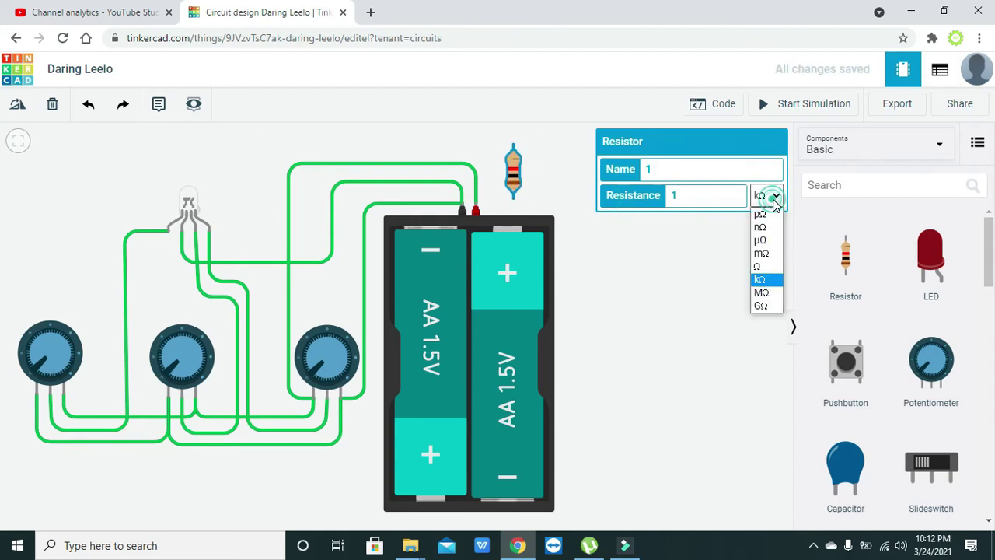
click(762, 267)
click(704, 202)
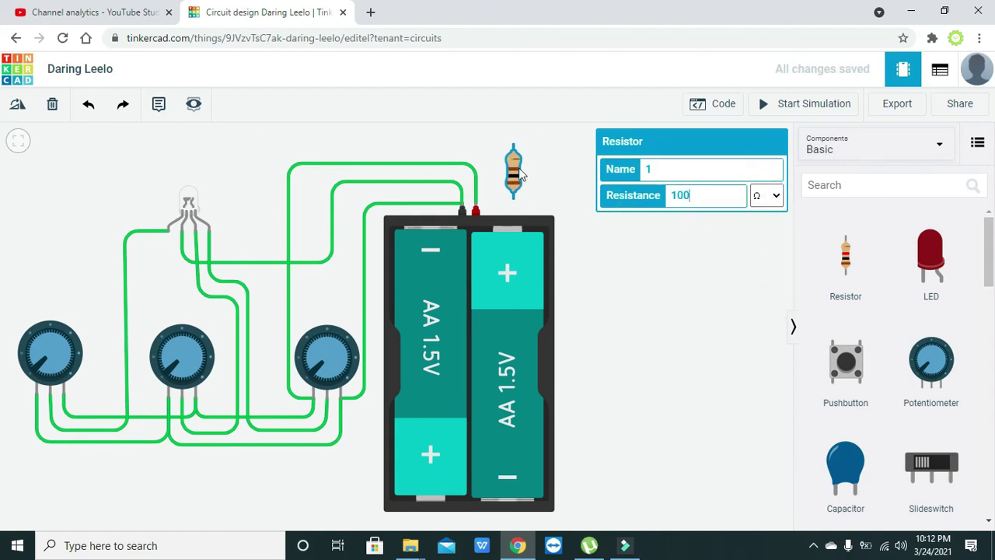
text(00)
key(Escape)
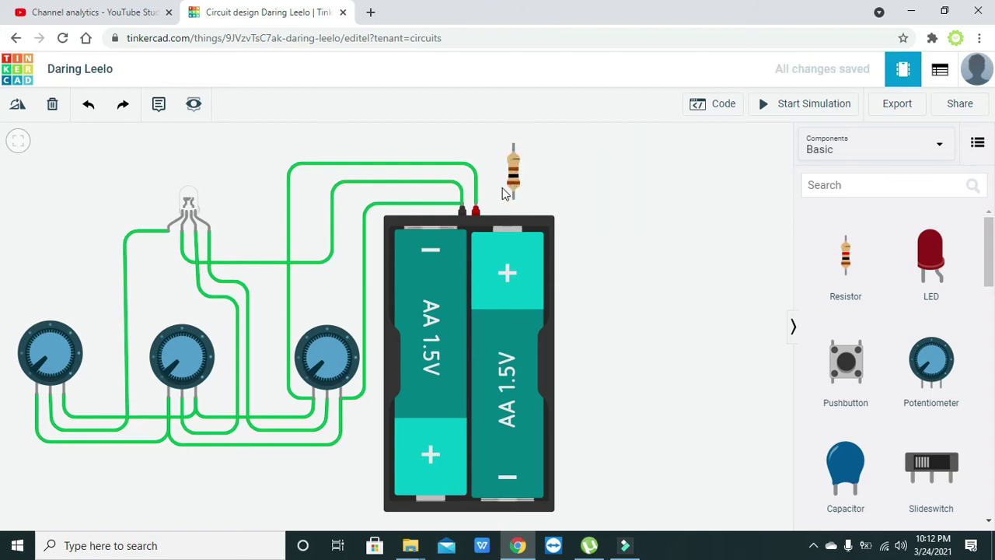
Delete the wire running from the LED to the battery's negative terminal
click(462, 200)
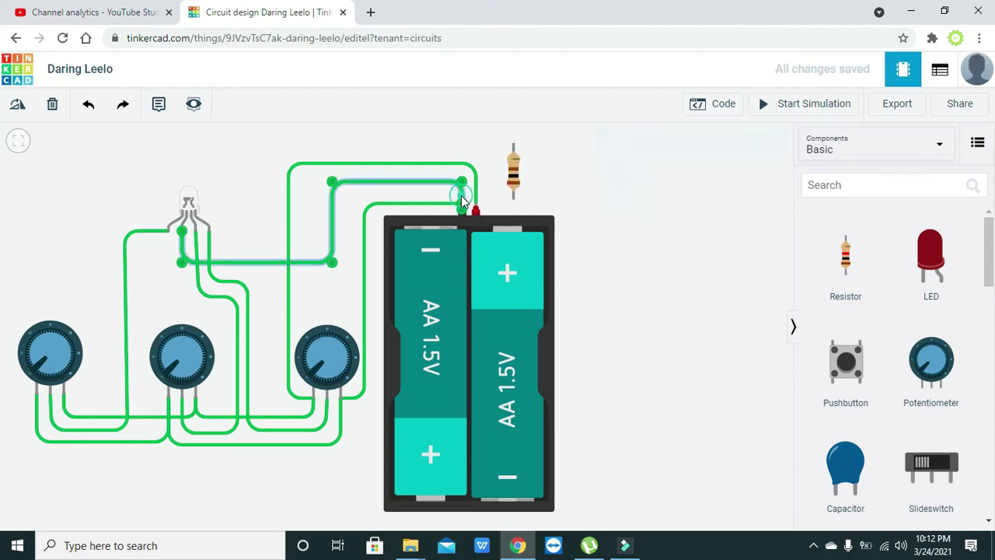
click(462, 203)
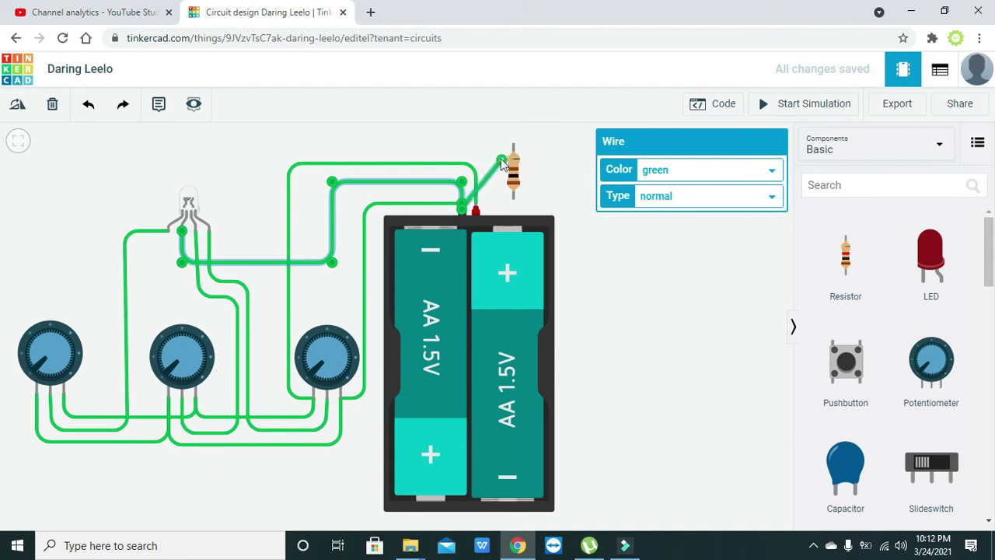
key(Escape)
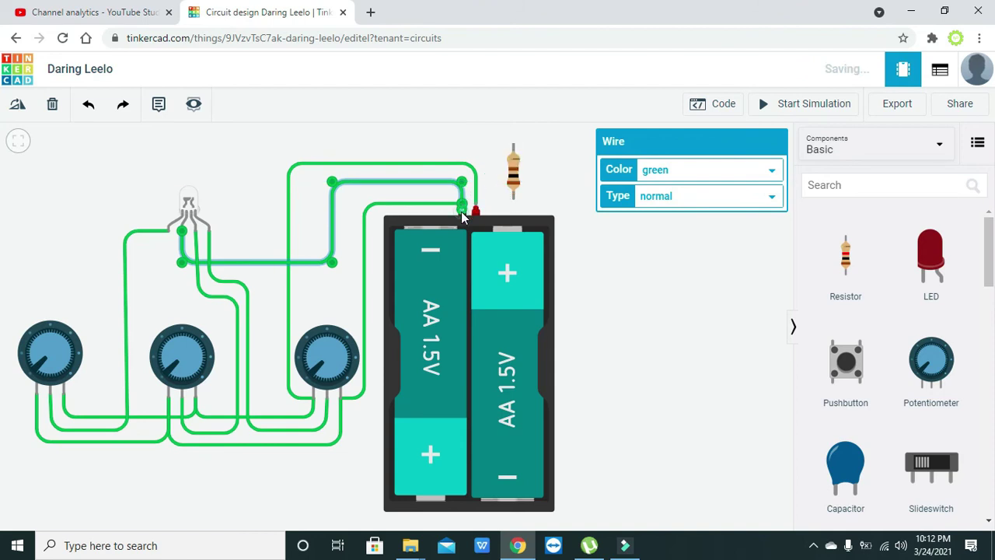
drag(464, 216, 464, 195)
click(469, 196)
click(453, 185)
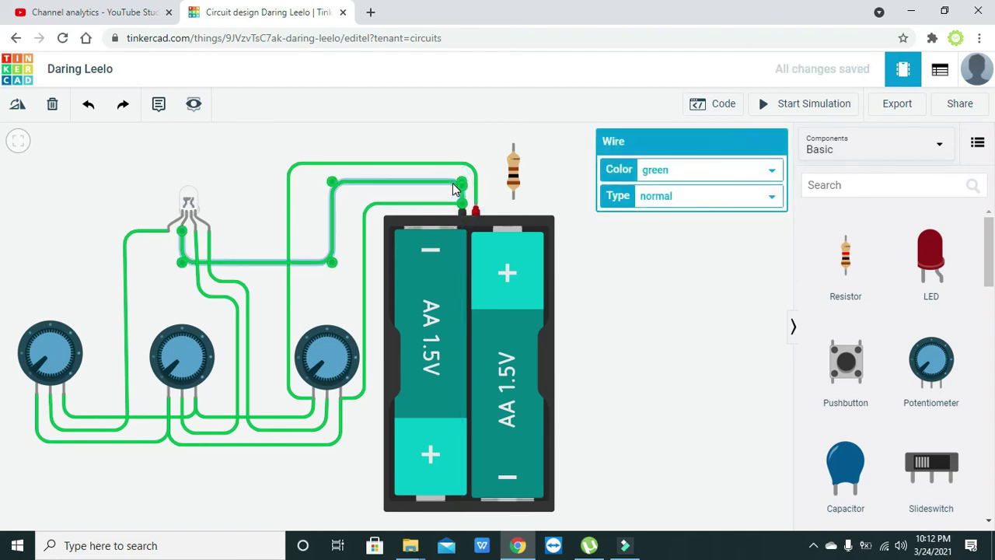
key(Delete)
Move the 100 Ω resistor to the right of the RGB LED
click(182, 228)
click(181, 258)
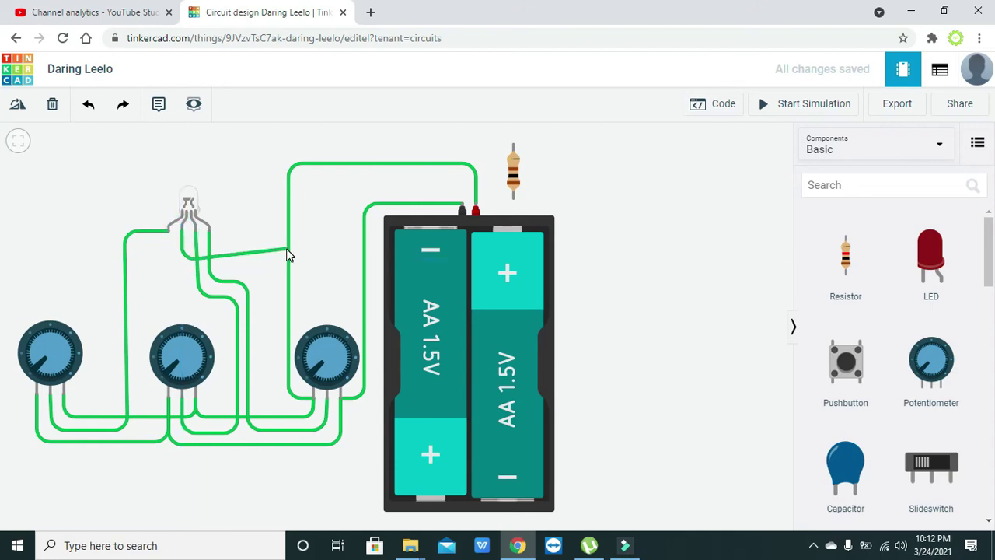
click(289, 254)
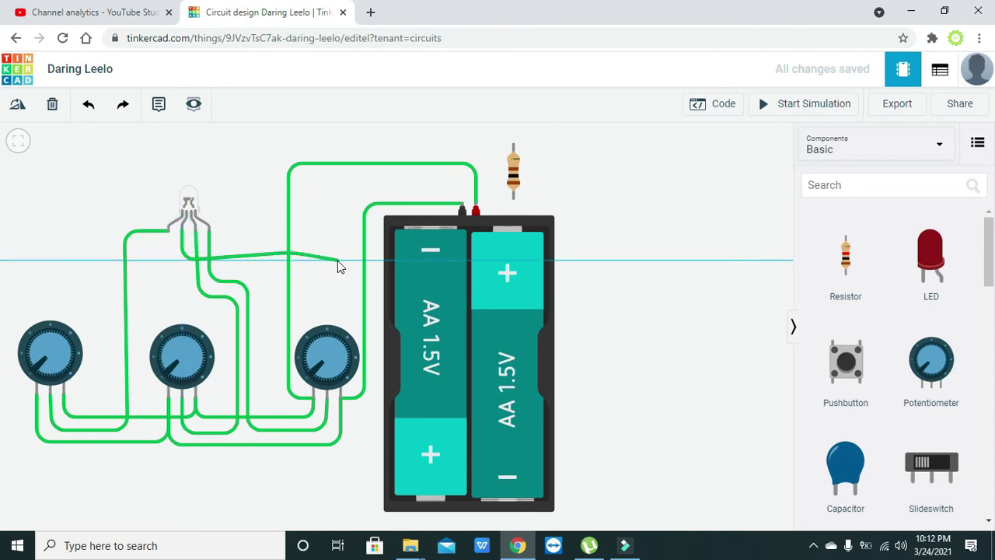
key(Escape)
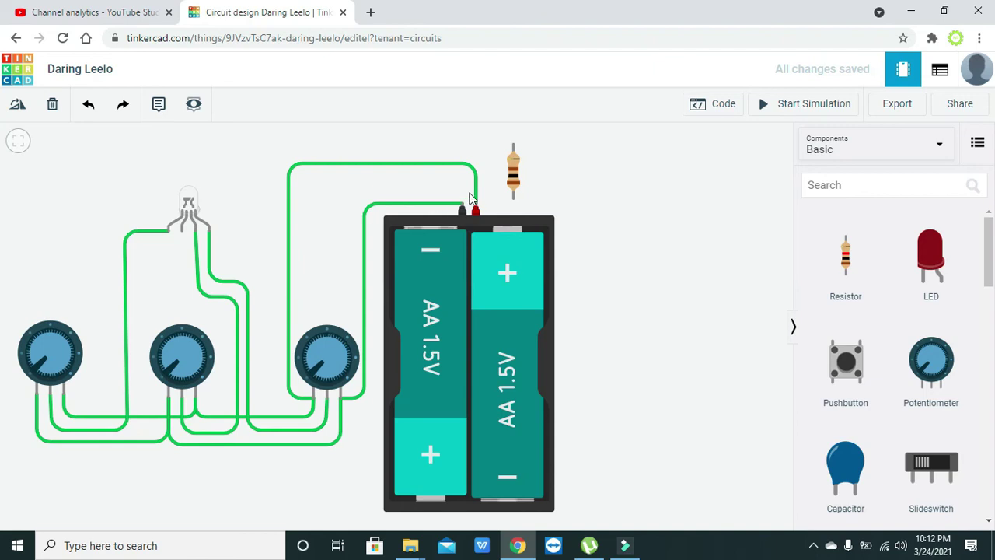
drag(513, 181, 322, 223)
Wire the resistor's bottom lead to the LED's cathode (common) leg
click(344, 276)
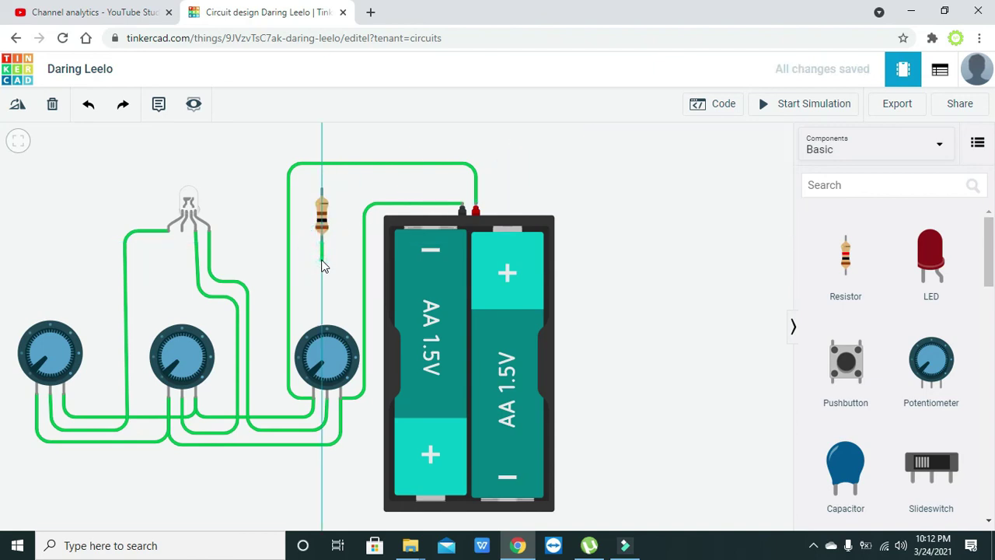
click(322, 244)
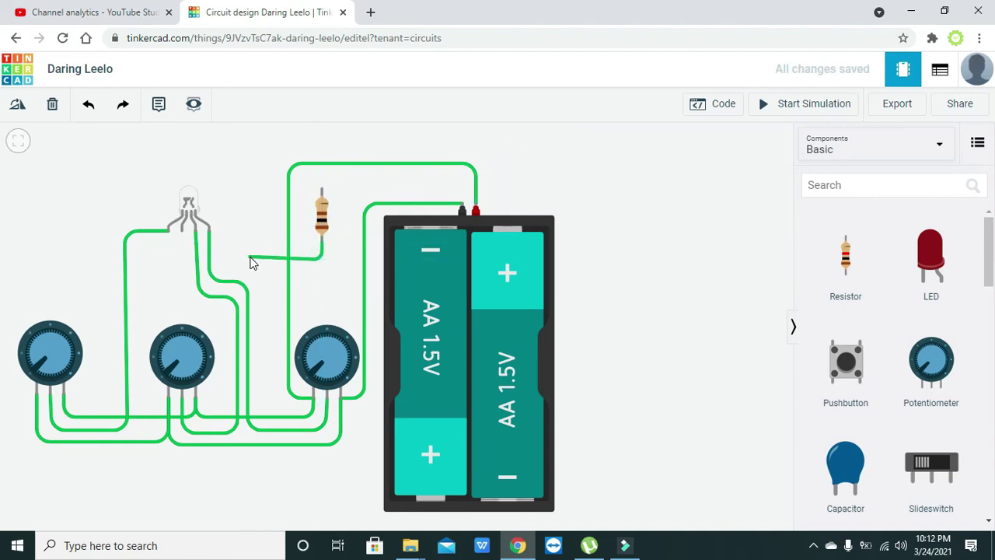
click(182, 259)
click(181, 231)
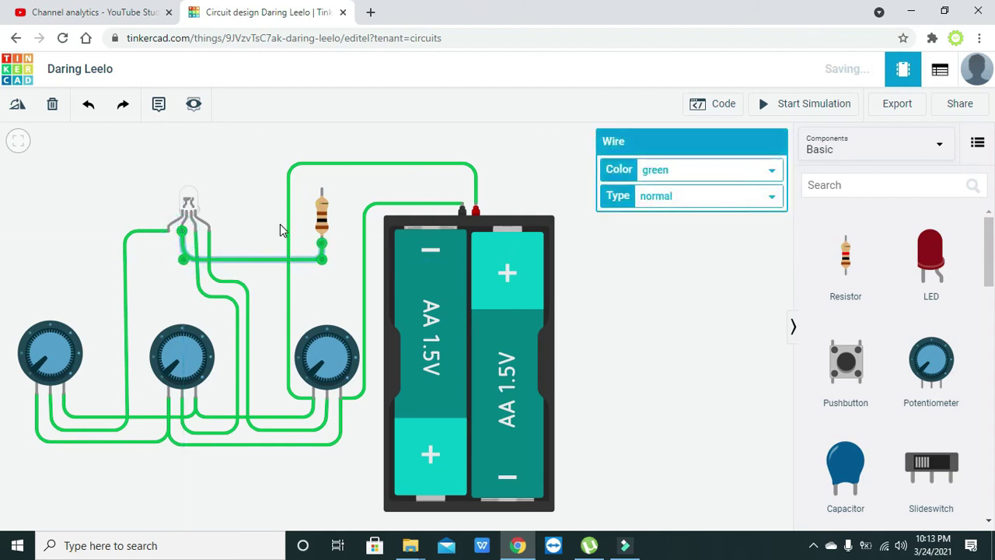
Wire the resistor's top lead over to the battery's negative terminal
click(323, 188)
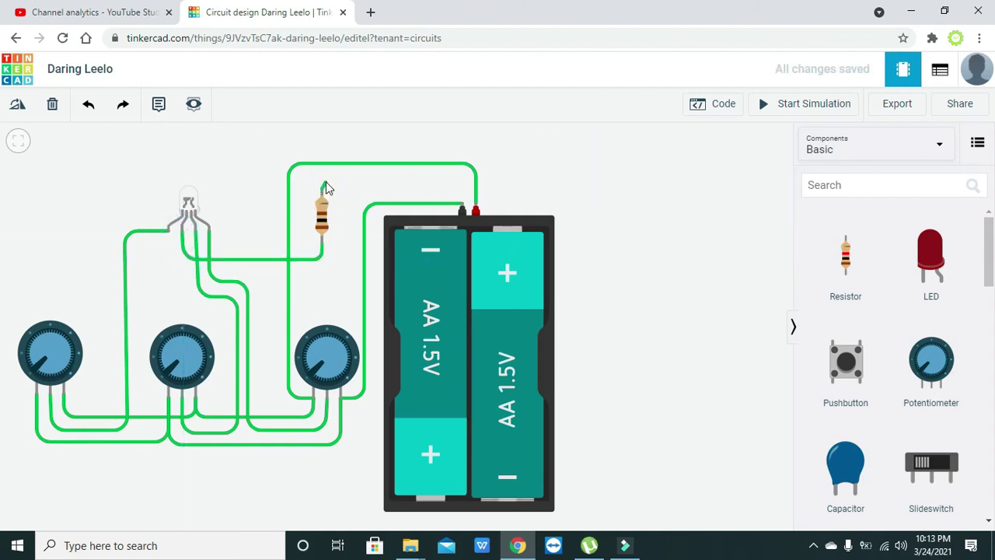
click(324, 149)
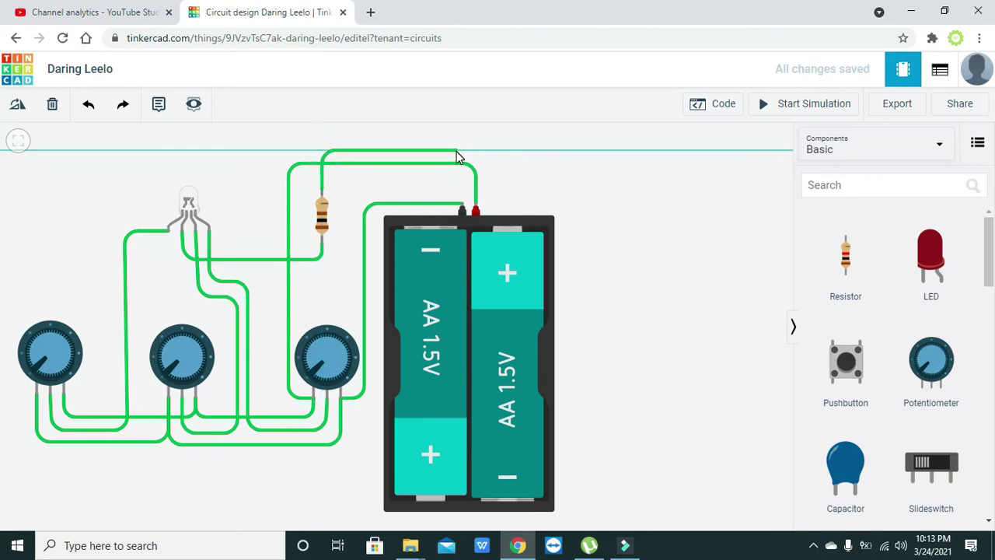
click(457, 150)
click(462, 209)
click(516, 154)
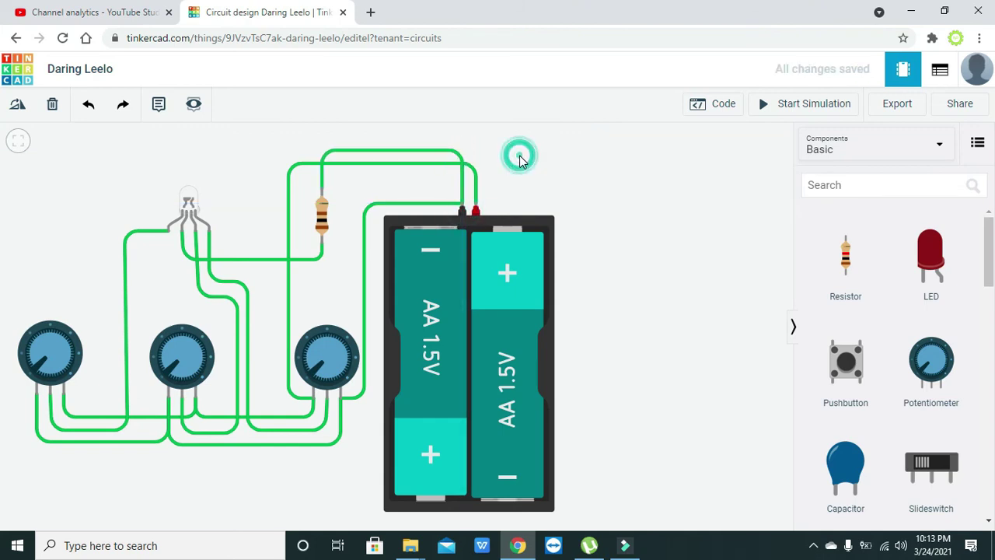
Start the simulation and turn the left, middle and right potentiometers to shift the LED colour
click(851, 103)
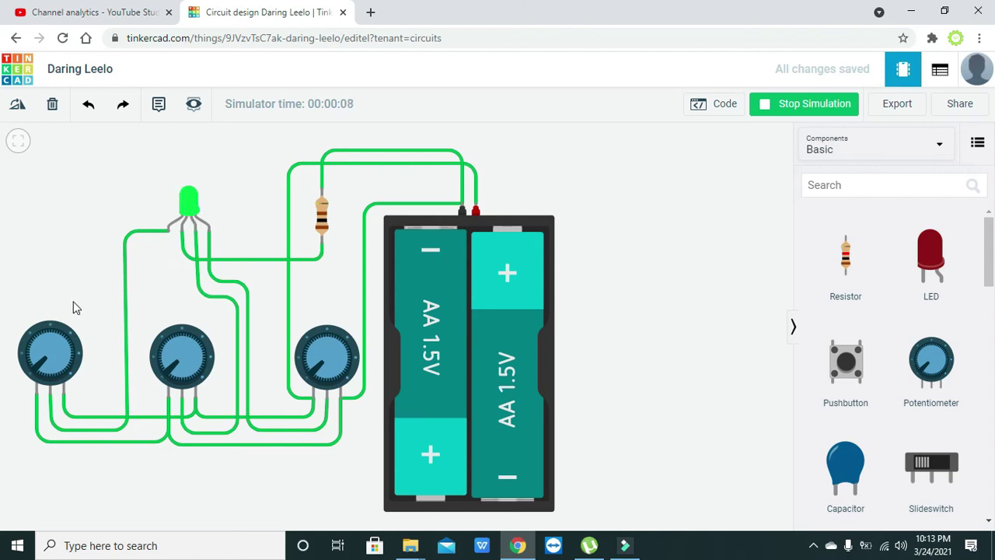
drag(34, 376, 68, 355)
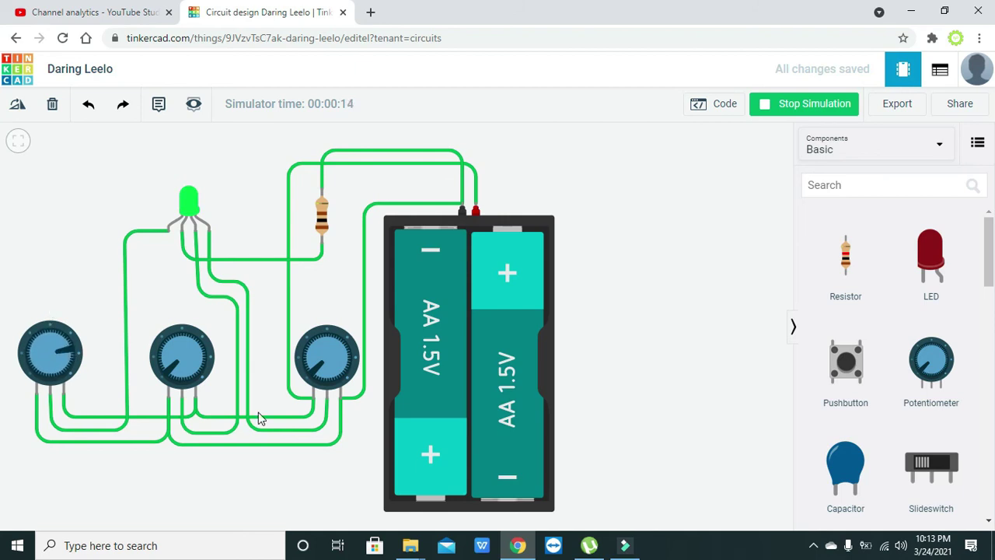
drag(179, 381, 196, 340)
mouse_move(308, 359)
mouse_down()
mouse_move(335, 351)
mouse_move(335, 380)
mouse_move(348, 344)
mouse_move(324, 345)
mouse_move(315, 359)
mouse_up()
drag(187, 342, 181, 381)
Turn the knobs further to mix magenta, then red, then dim the LED with the left knob
drag(54, 350, 68, 381)
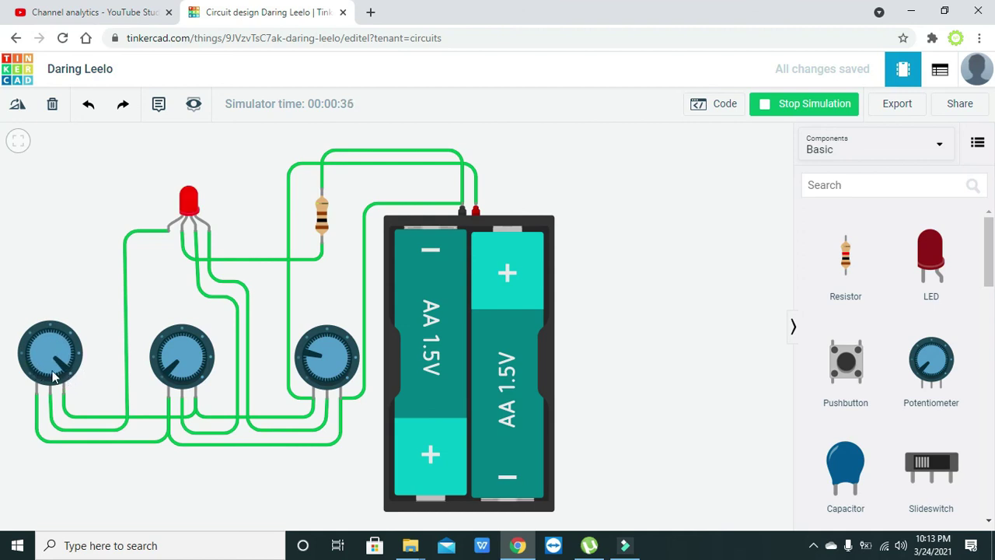
drag(172, 376, 195, 393)
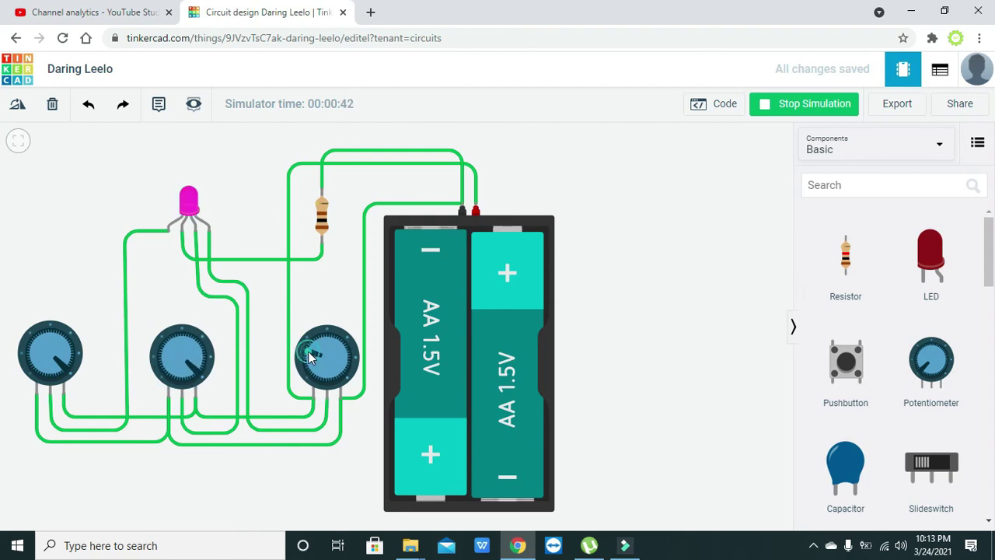
drag(311, 350, 339, 398)
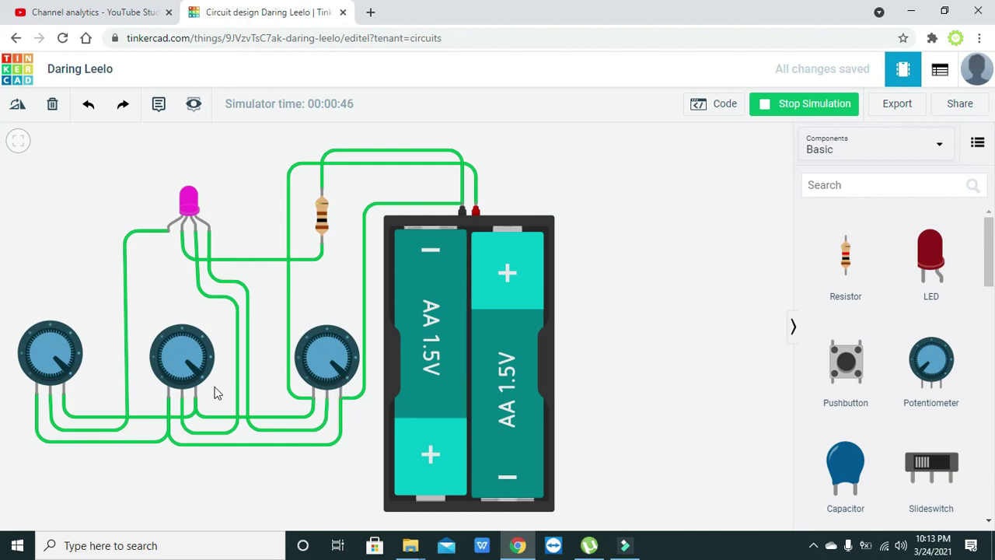
drag(199, 375, 168, 353)
mouse_move(63, 385)
mouse_down()
mouse_move(60, 350)
mouse_move(41, 341)
mouse_move(66, 356)
mouse_move(69, 378)
mouse_move(69, 368)
mouse_up()
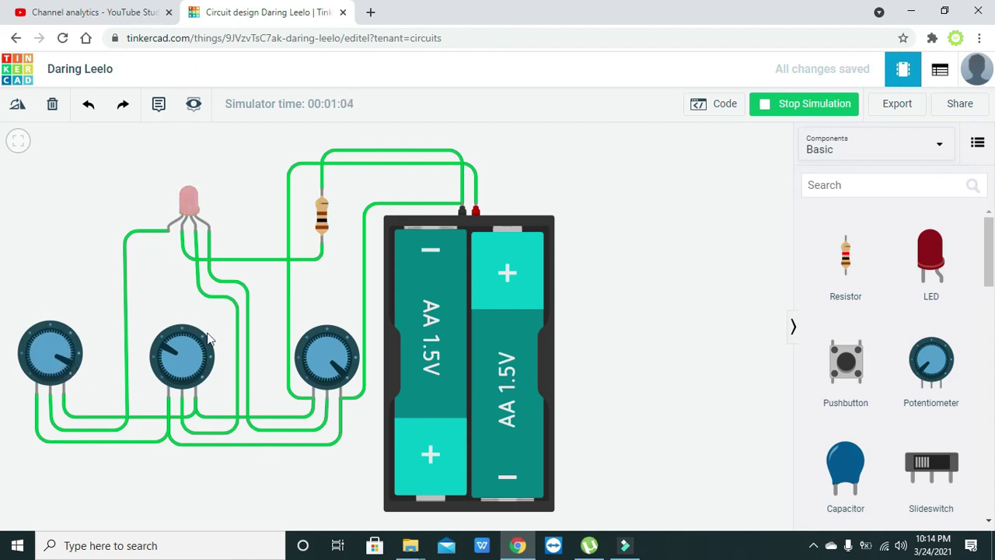
Turn the right, middle and left knobs to shift and darken the LED colour
drag(354, 379, 315, 351)
mouse_move(182, 353)
mouse_down()
mouse_move(198, 353)
mouse_move(193, 371)
mouse_move(199, 352)
mouse_up()
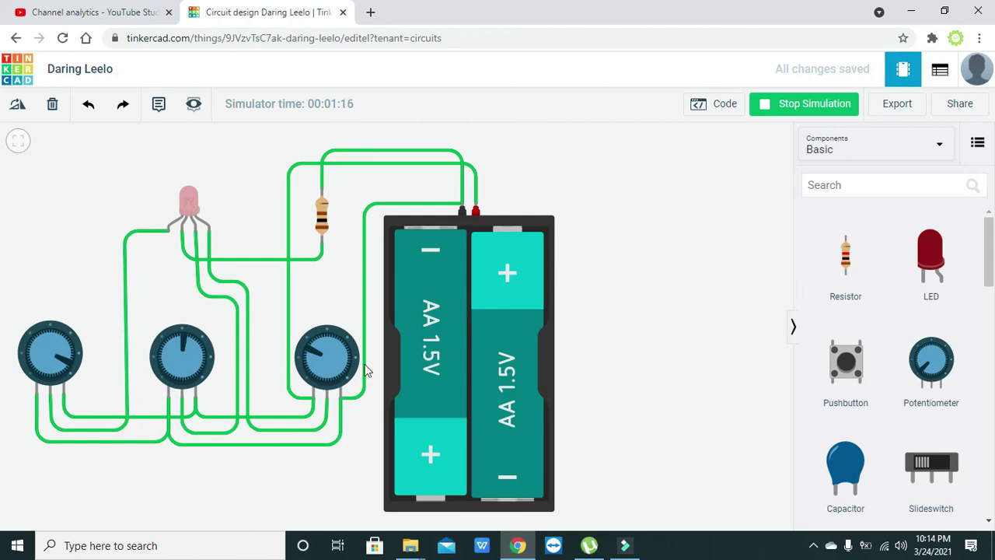
mouse_move(322, 355)
mouse_down()
mouse_move(344, 362)
mouse_move(342, 382)
mouse_move(327, 346)
mouse_up()
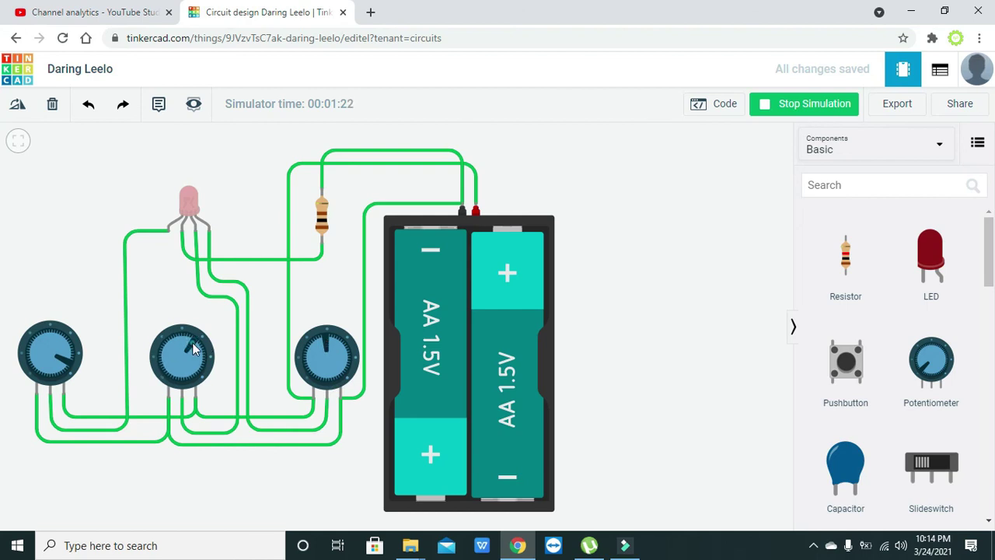
drag(194, 344, 195, 354)
mouse_move(52, 354)
mouse_down()
mouse_move(58, 364)
mouse_move(28, 377)
mouse_move(40, 351)
mouse_up()
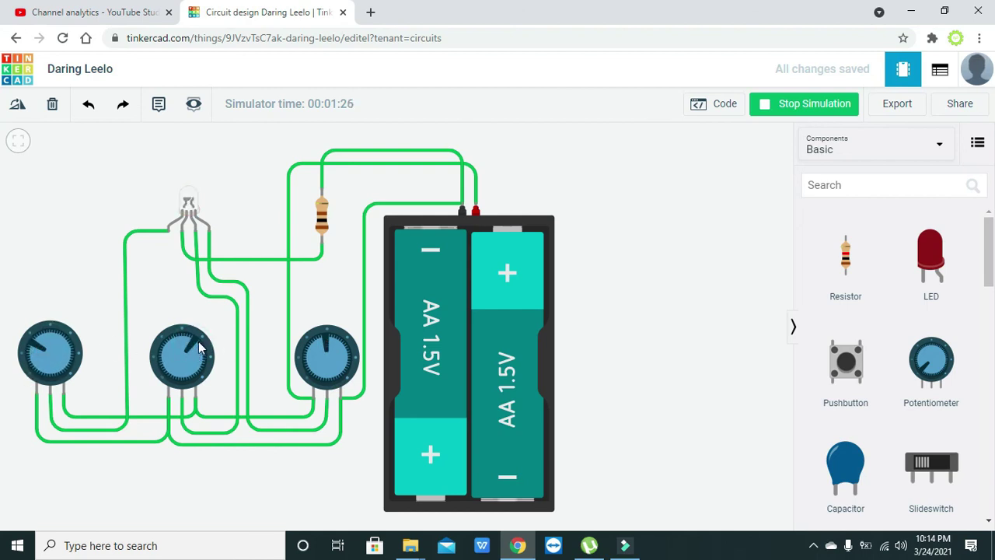
drag(180, 348, 178, 373)
Adjust the knobs to mix blue, then red, then pink on the LED
drag(180, 335, 207, 364)
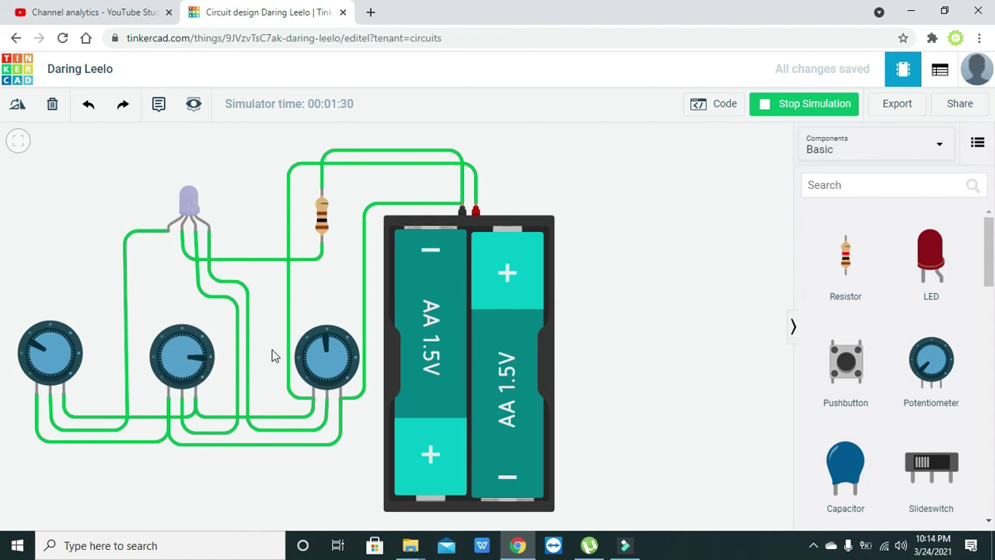
drag(324, 347, 336, 375)
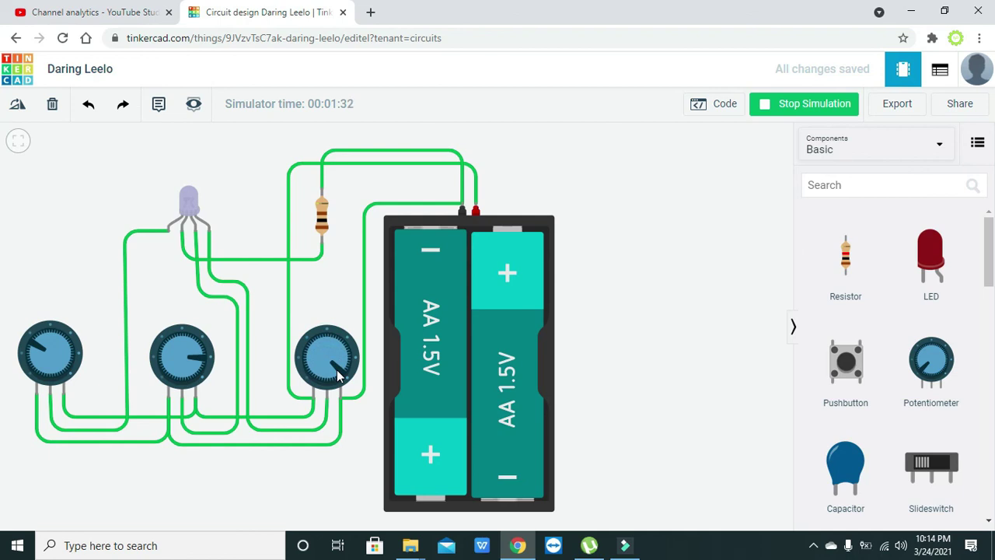
mouse_move(50, 357)
mouse_down()
mouse_move(60, 368)
mouse_move(64, 357)
mouse_up()
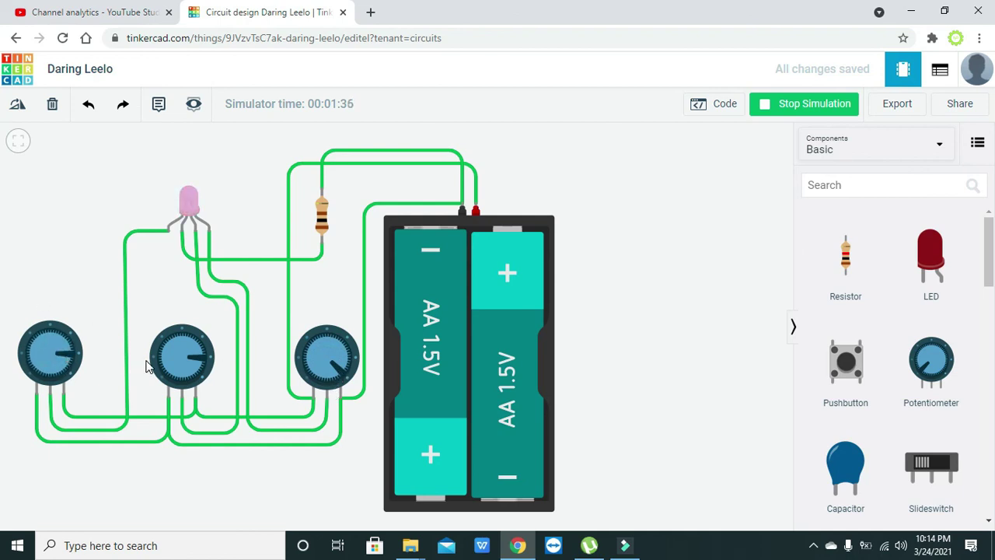
drag(151, 365, 208, 377)
drag(346, 360, 346, 392)
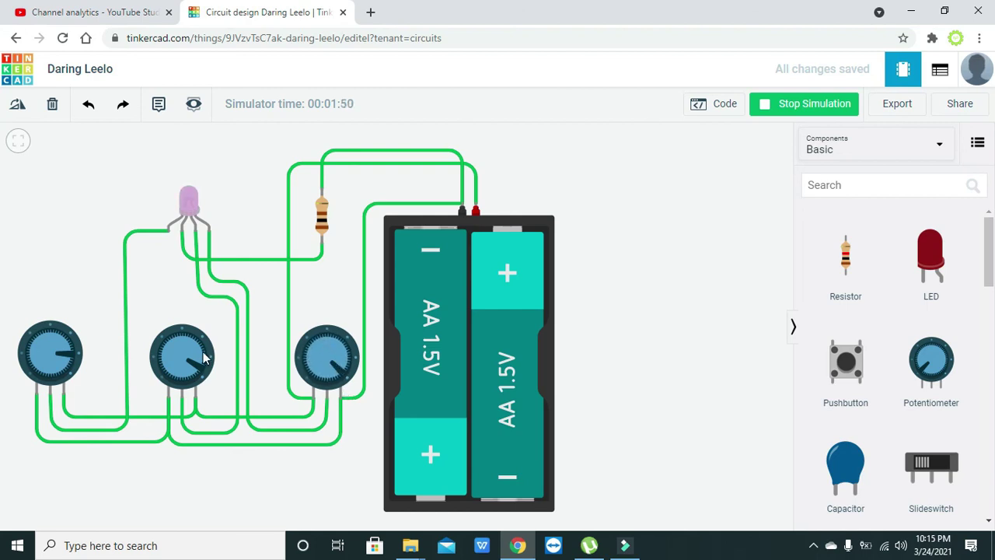
drag(204, 358, 160, 356)
Switch the LED off, back to pink, and finish on red with the right knob pointing right
drag(48, 354, 67, 398)
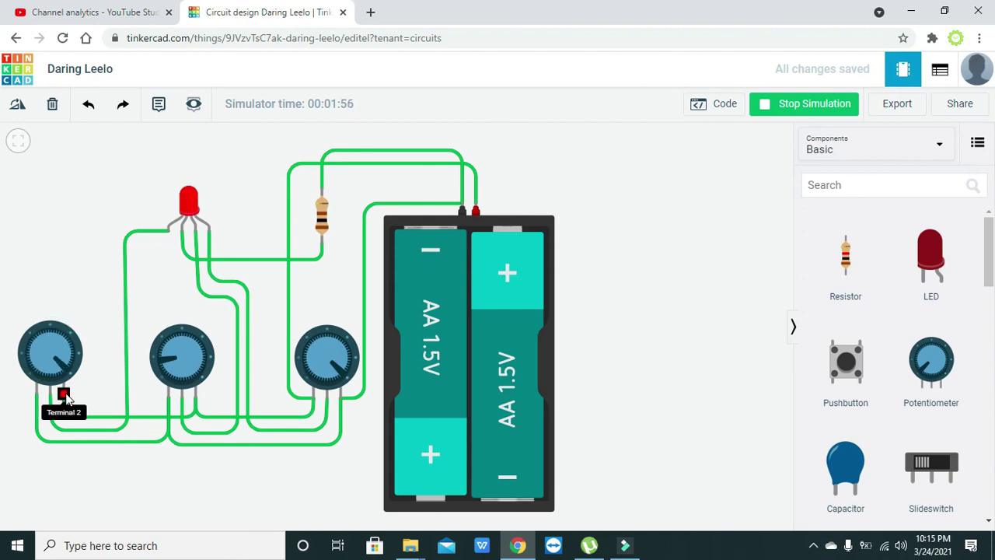
drag(169, 366, 188, 383)
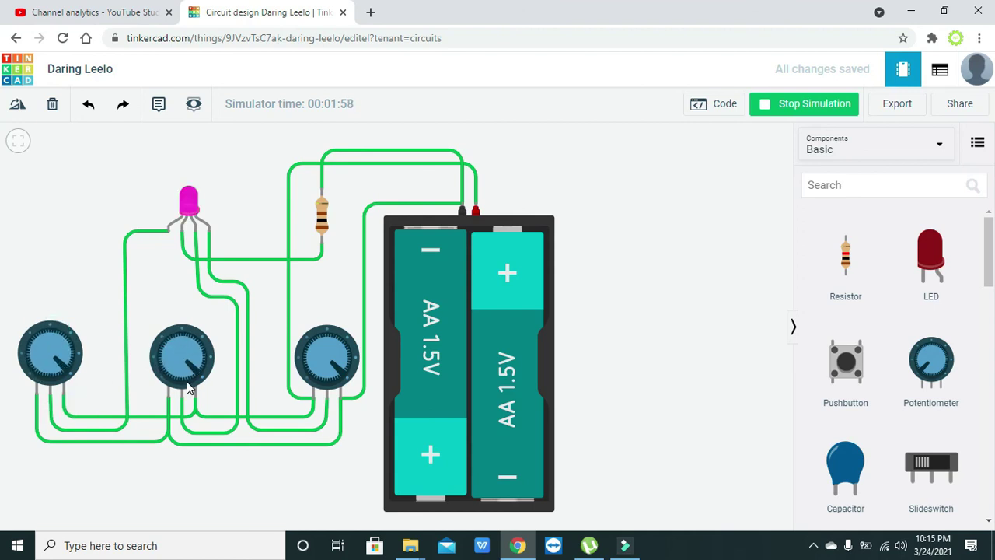
mouse_move(326, 364)
mouse_down()
mouse_move(333, 349)
mouse_move(311, 356)
mouse_move(311, 372)
mouse_move(326, 374)
mouse_move(306, 364)
mouse_move(334, 372)
mouse_move(305, 365)
mouse_move(318, 349)
mouse_move(337, 354)
mouse_up()
drag(207, 367, 169, 344)
drag(346, 347, 347, 367)
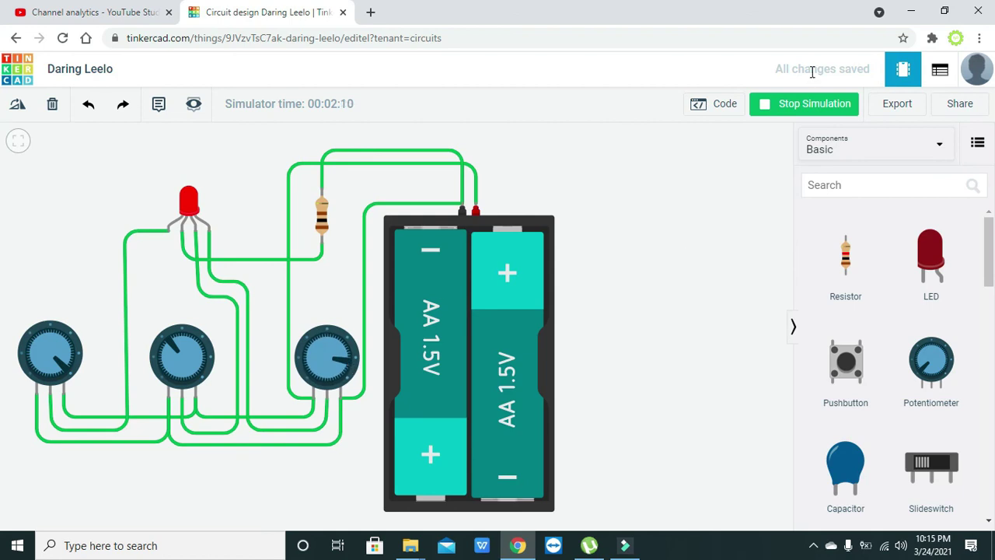